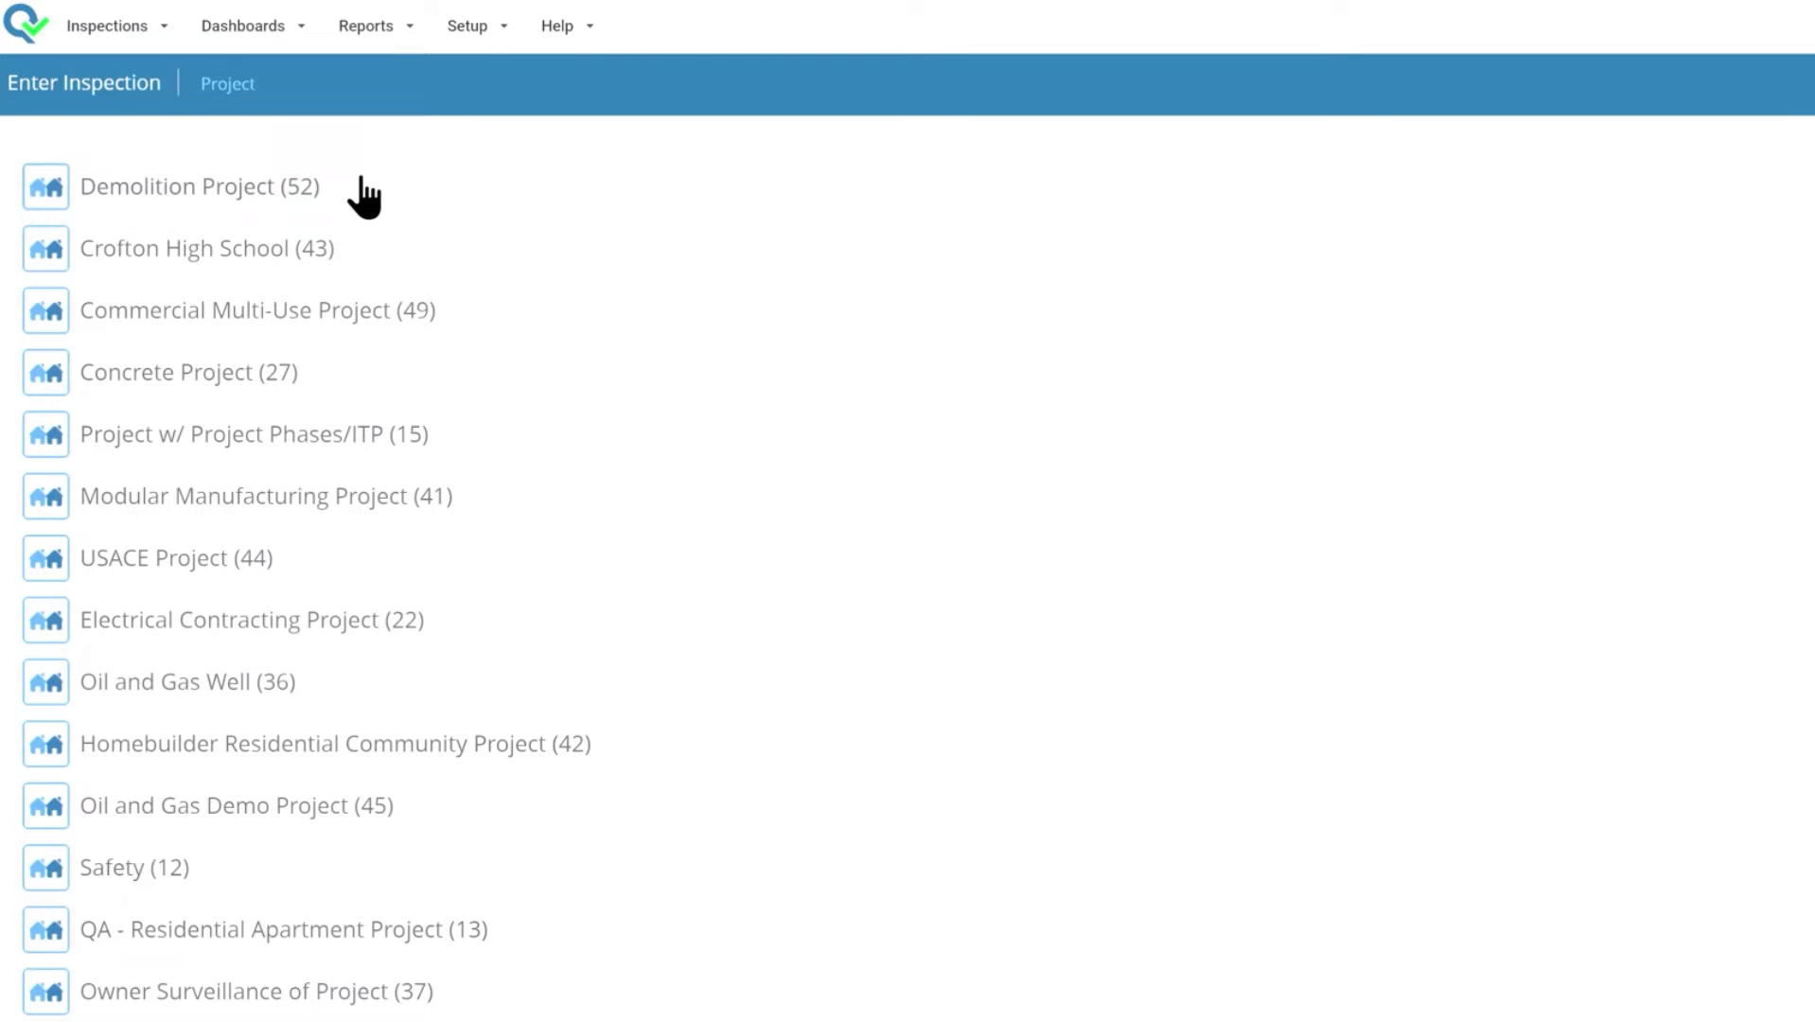
Open a Concrete-Delivery Report (CT174) inspection for Crofton High School's Foundation phase and review the form
left_click(361, 179)
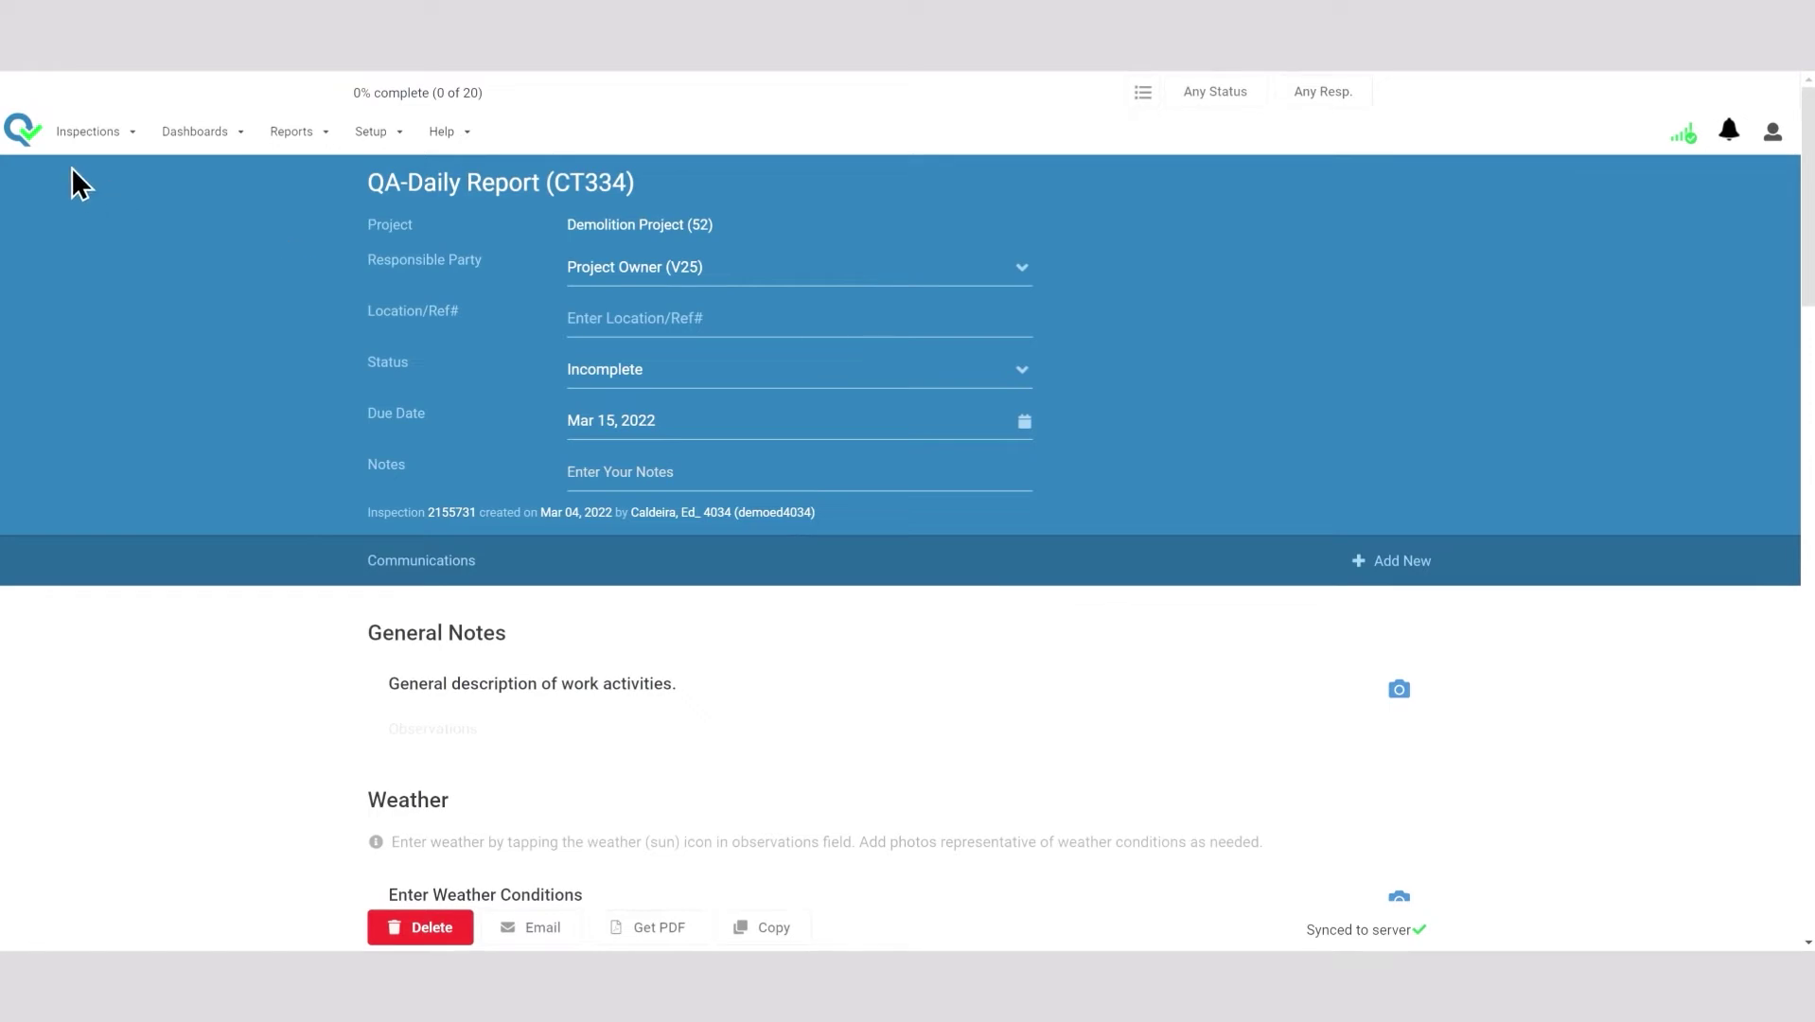
left_click(17, 150)
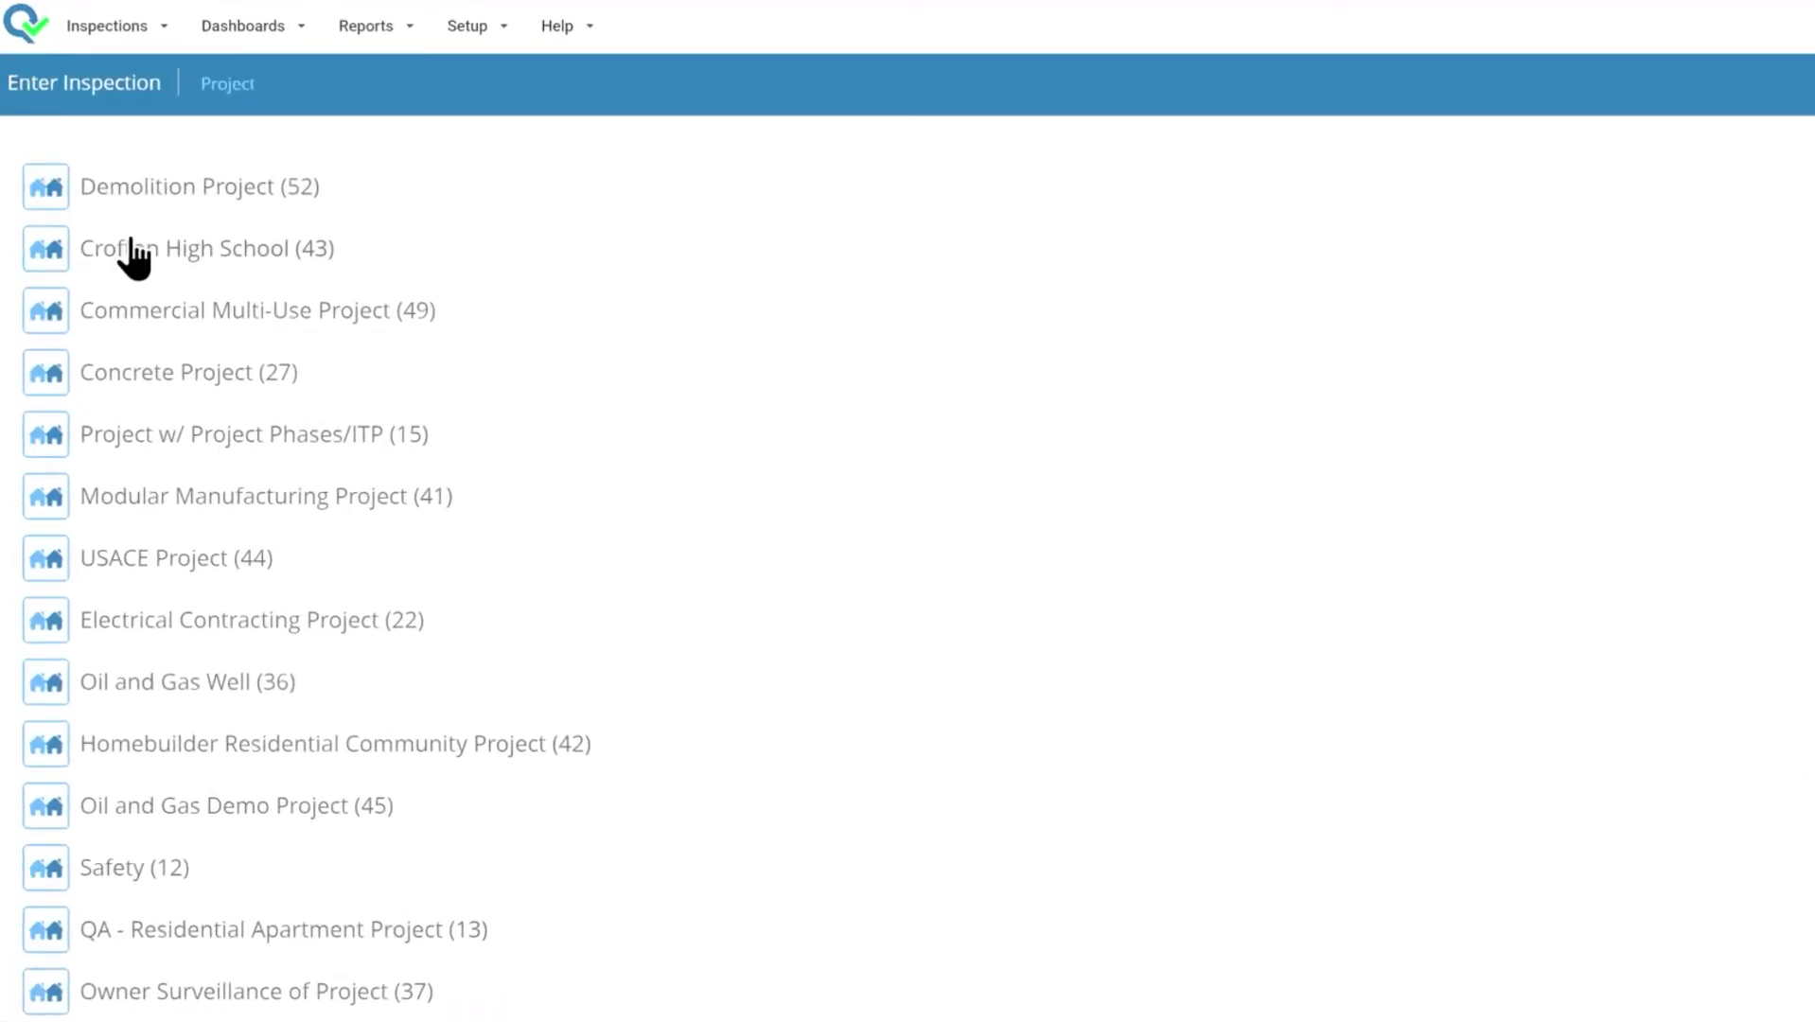
left_click(139, 254)
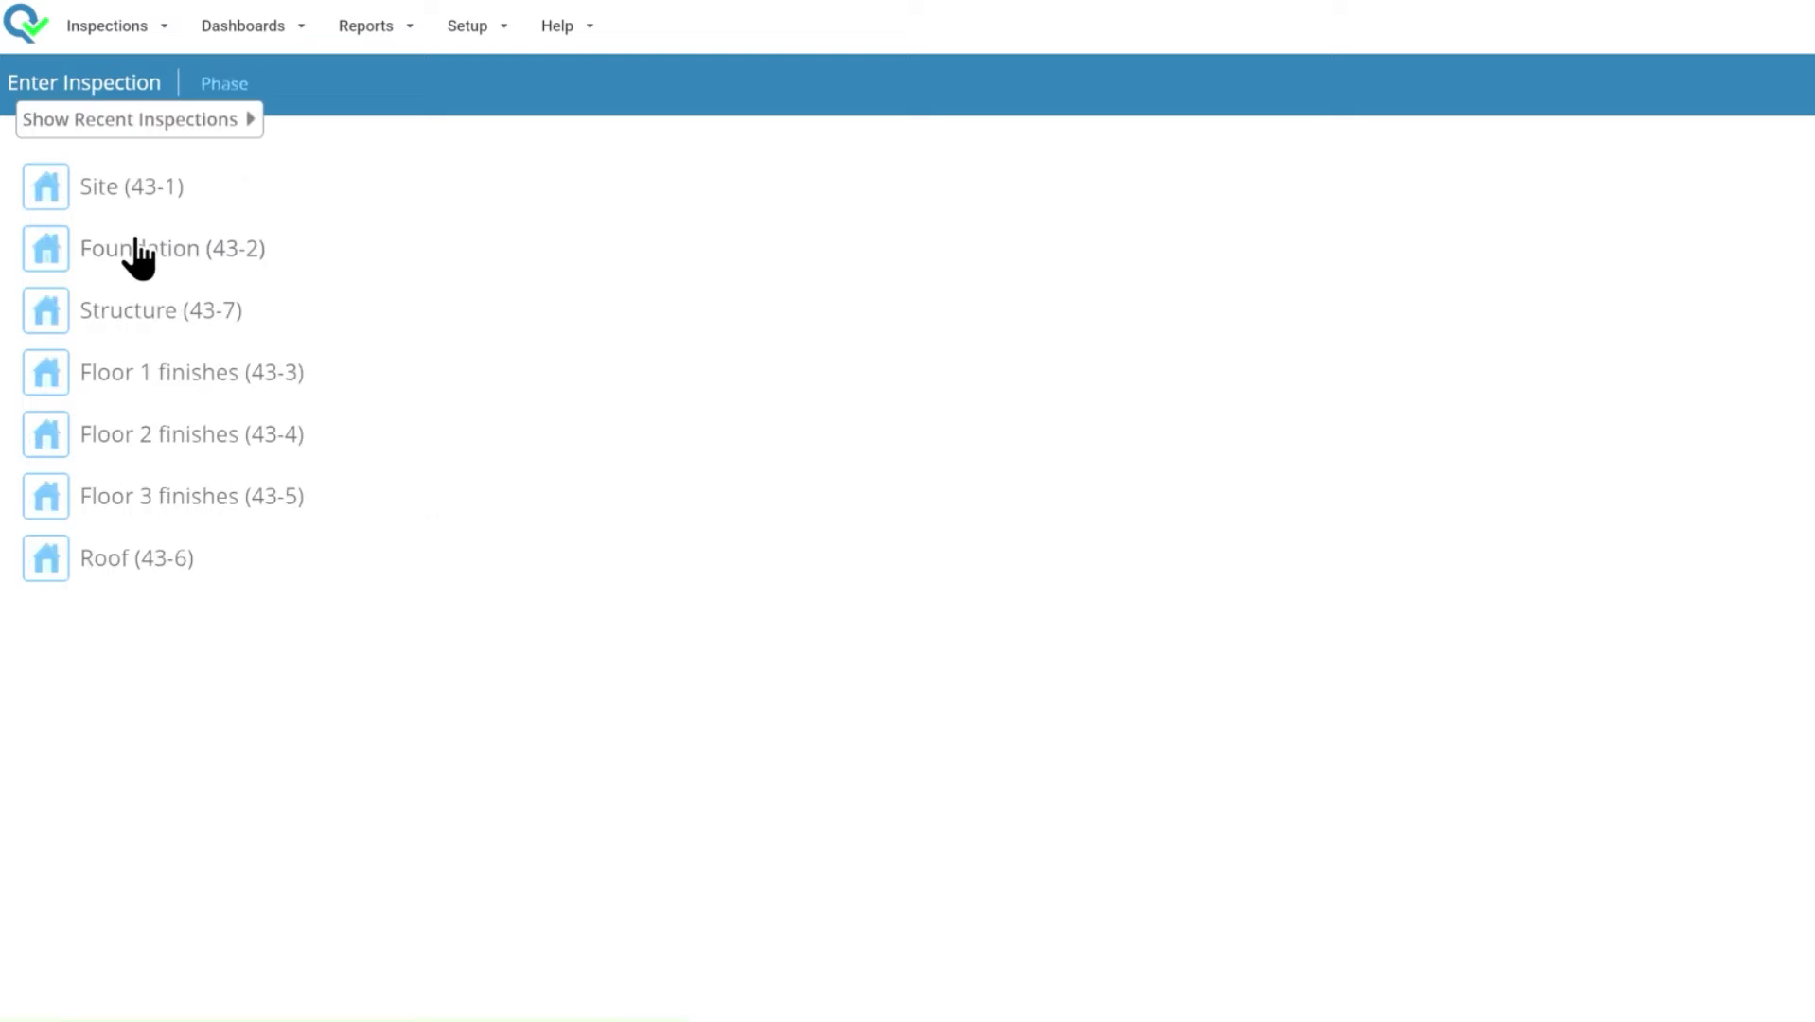
left_click(139, 254)
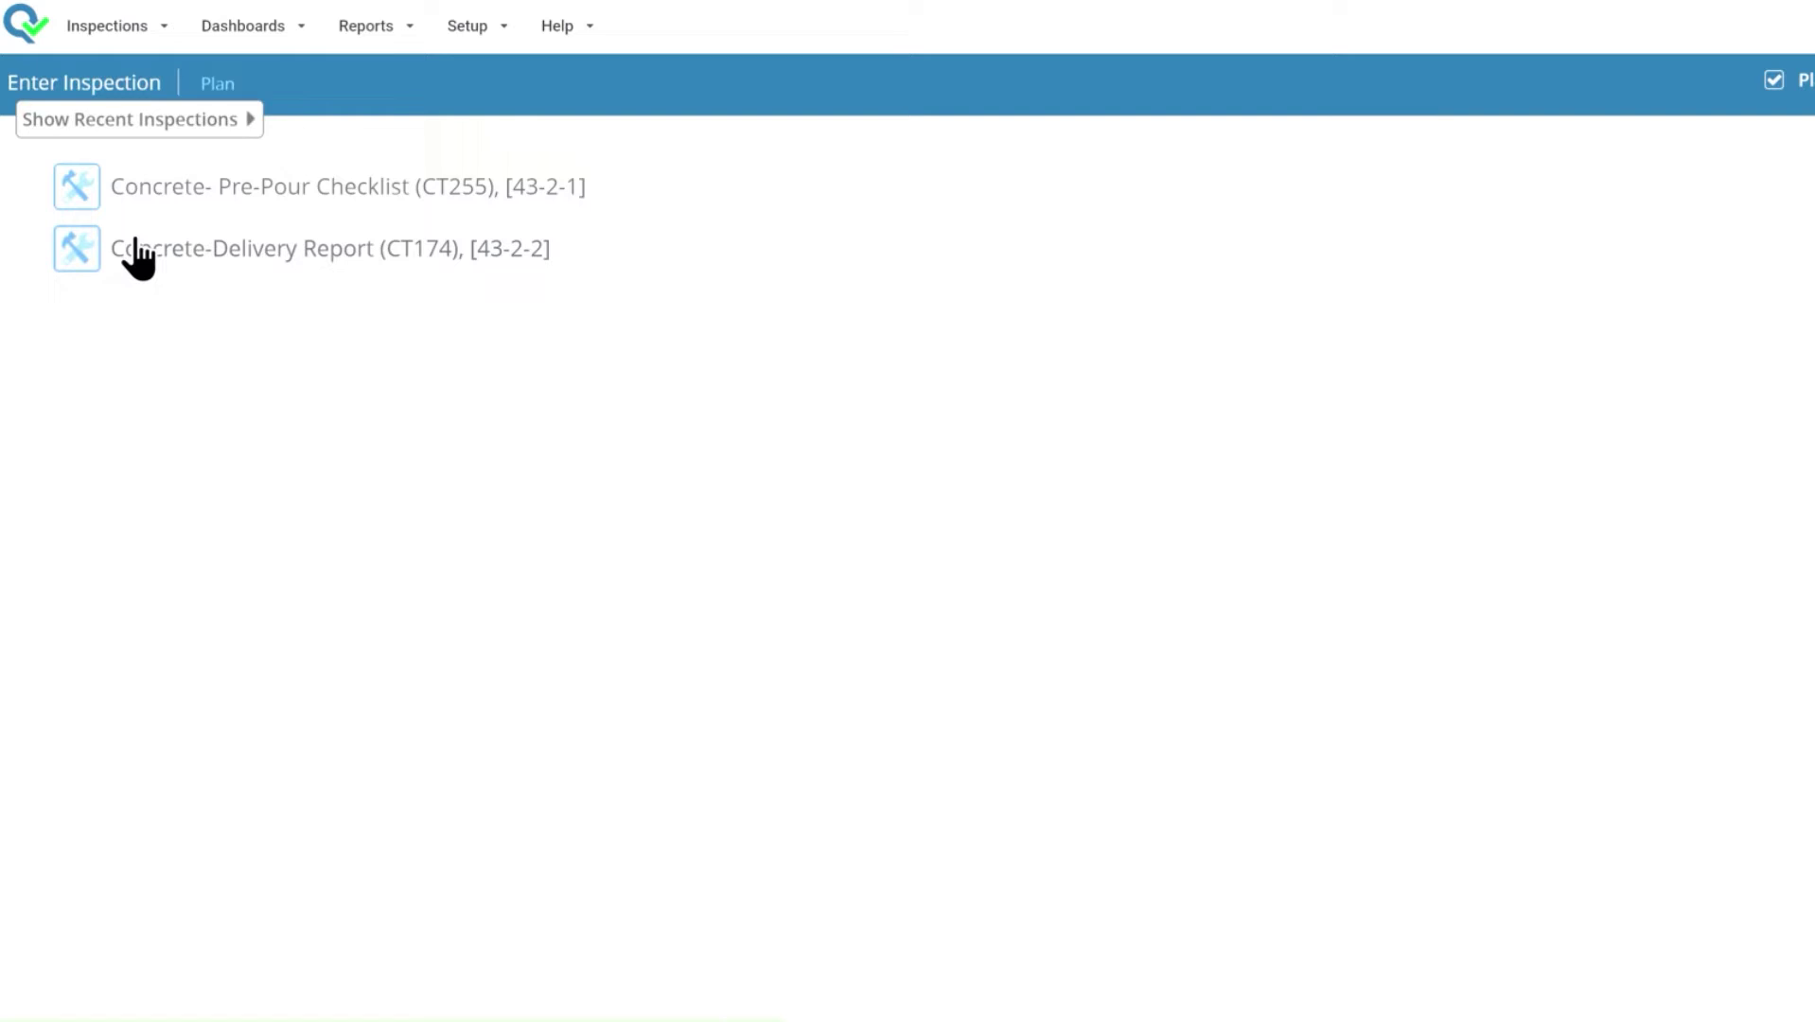
left_click(139, 253)
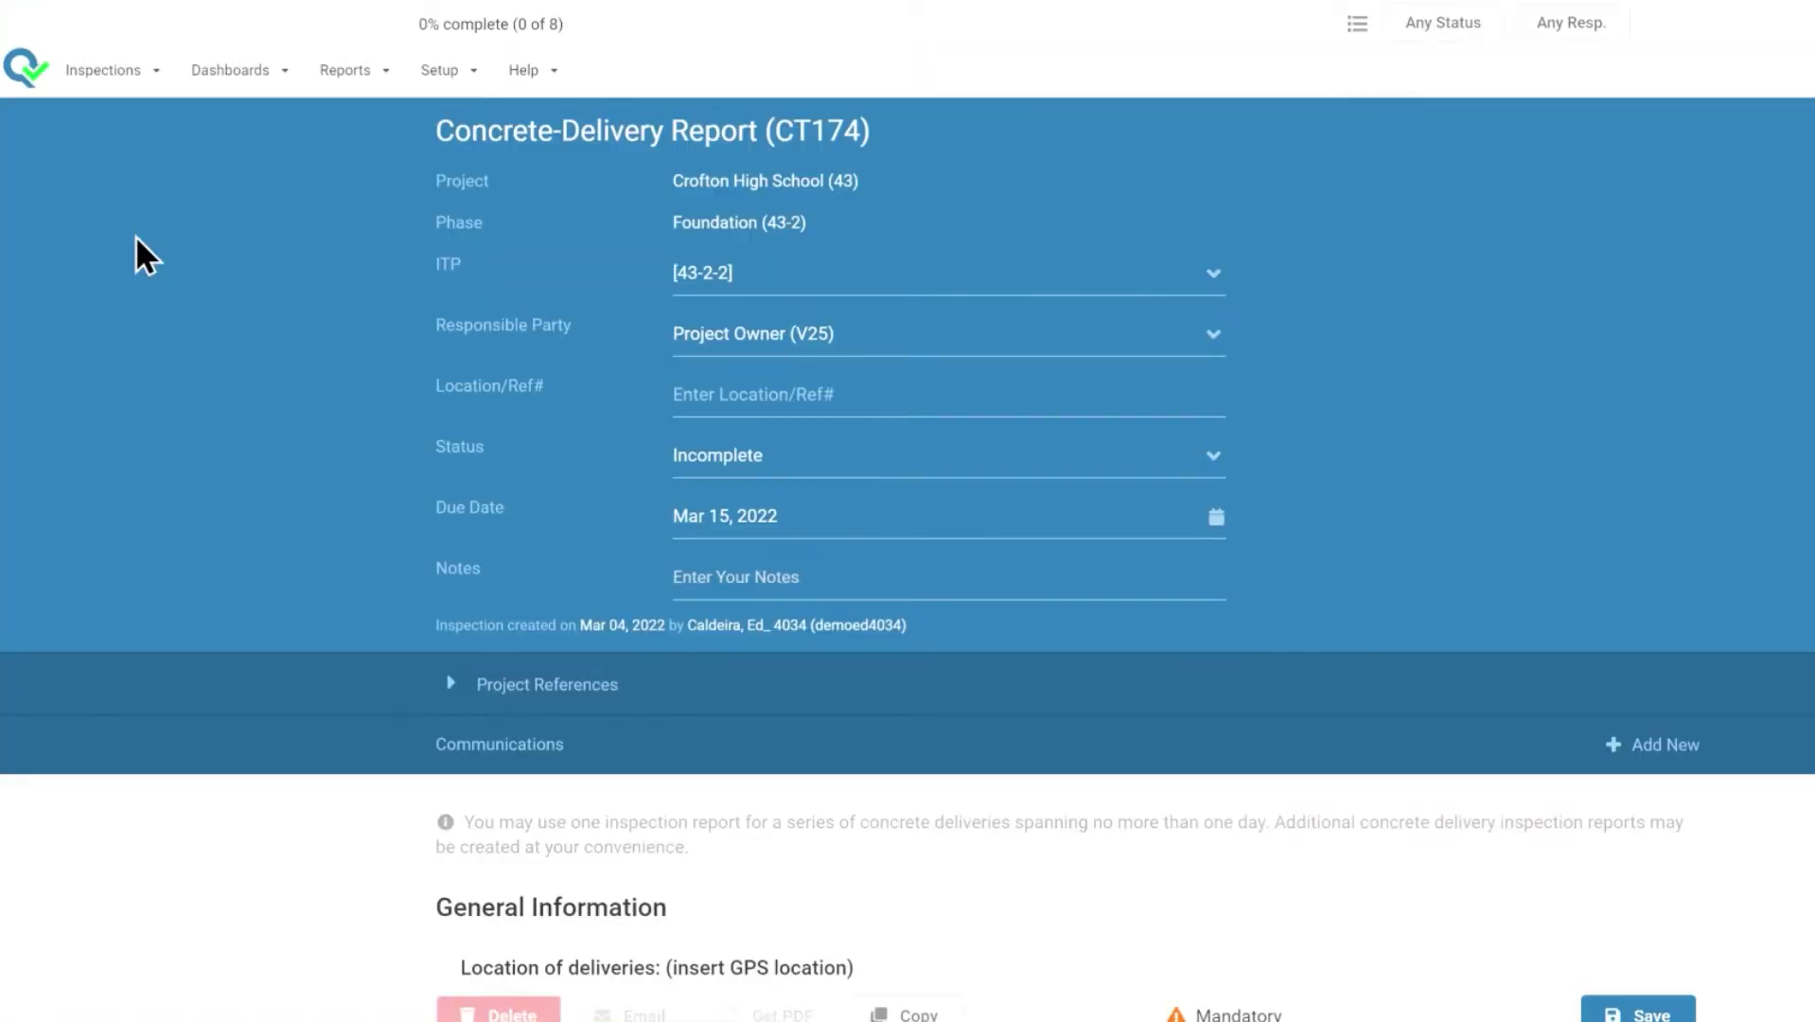
scroll(135, 238, "down", 6)
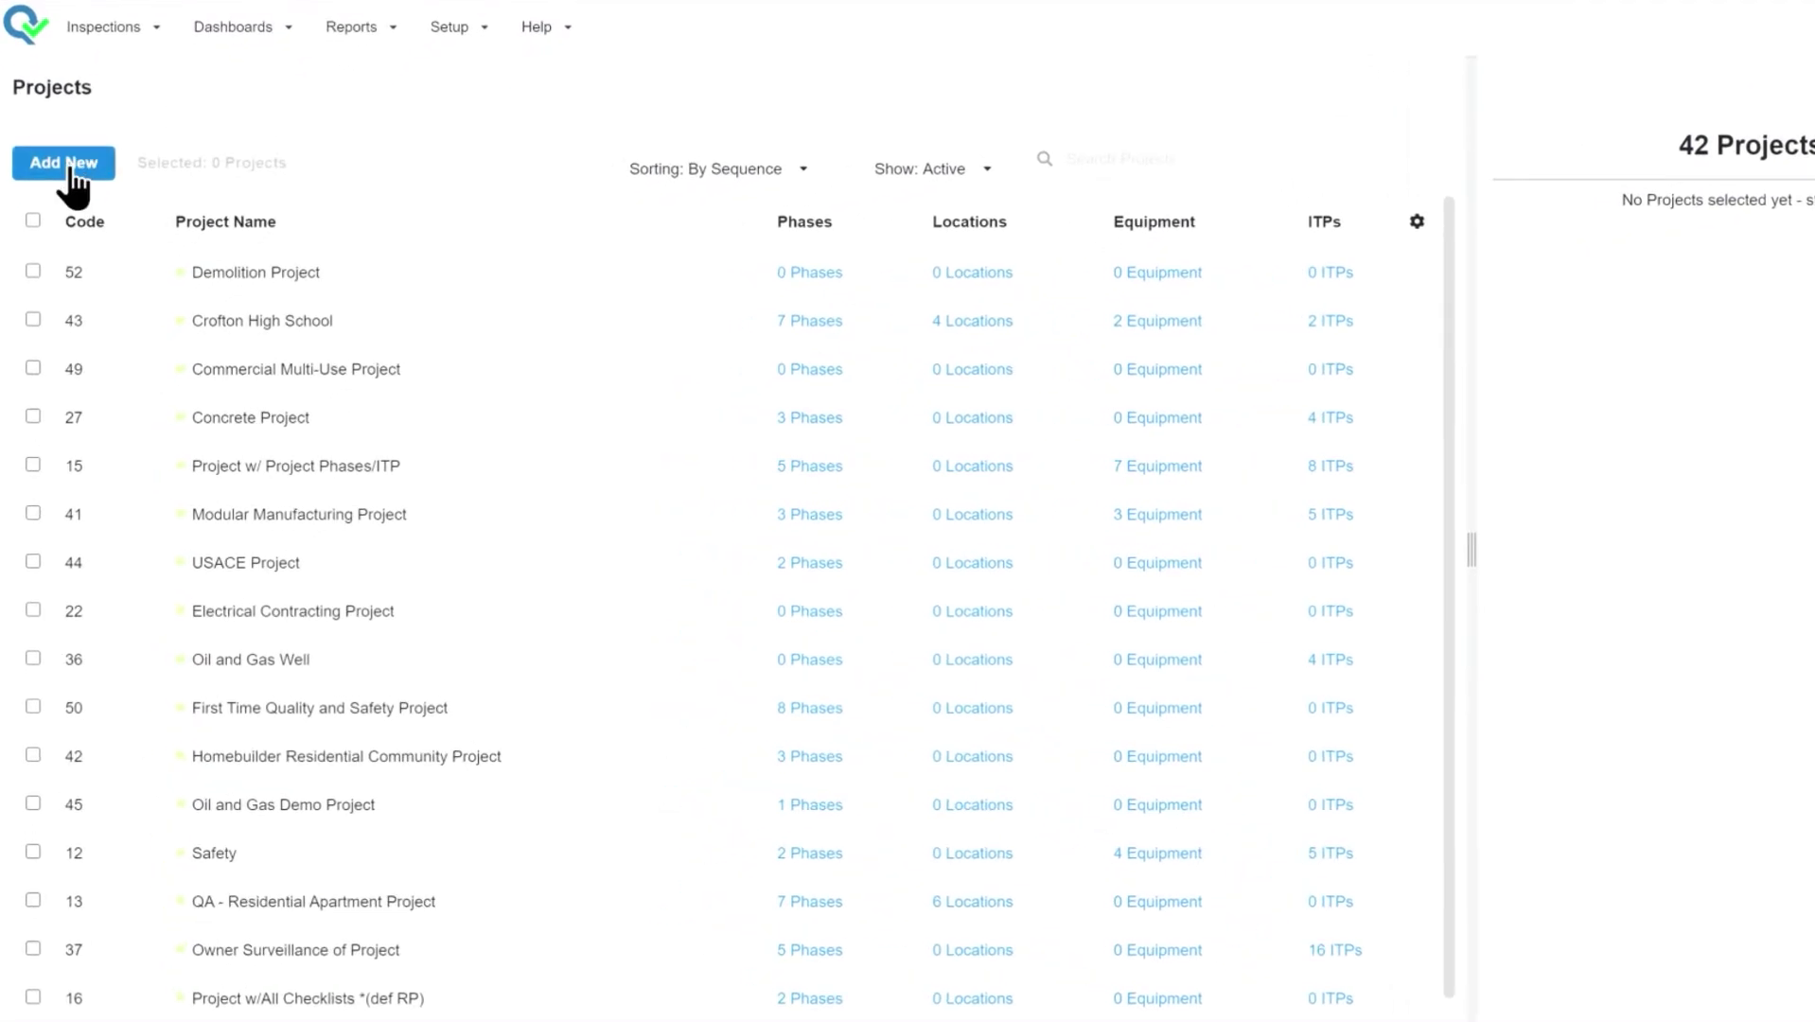
Create a new project titled 'New Project'
left_click(72, 180)
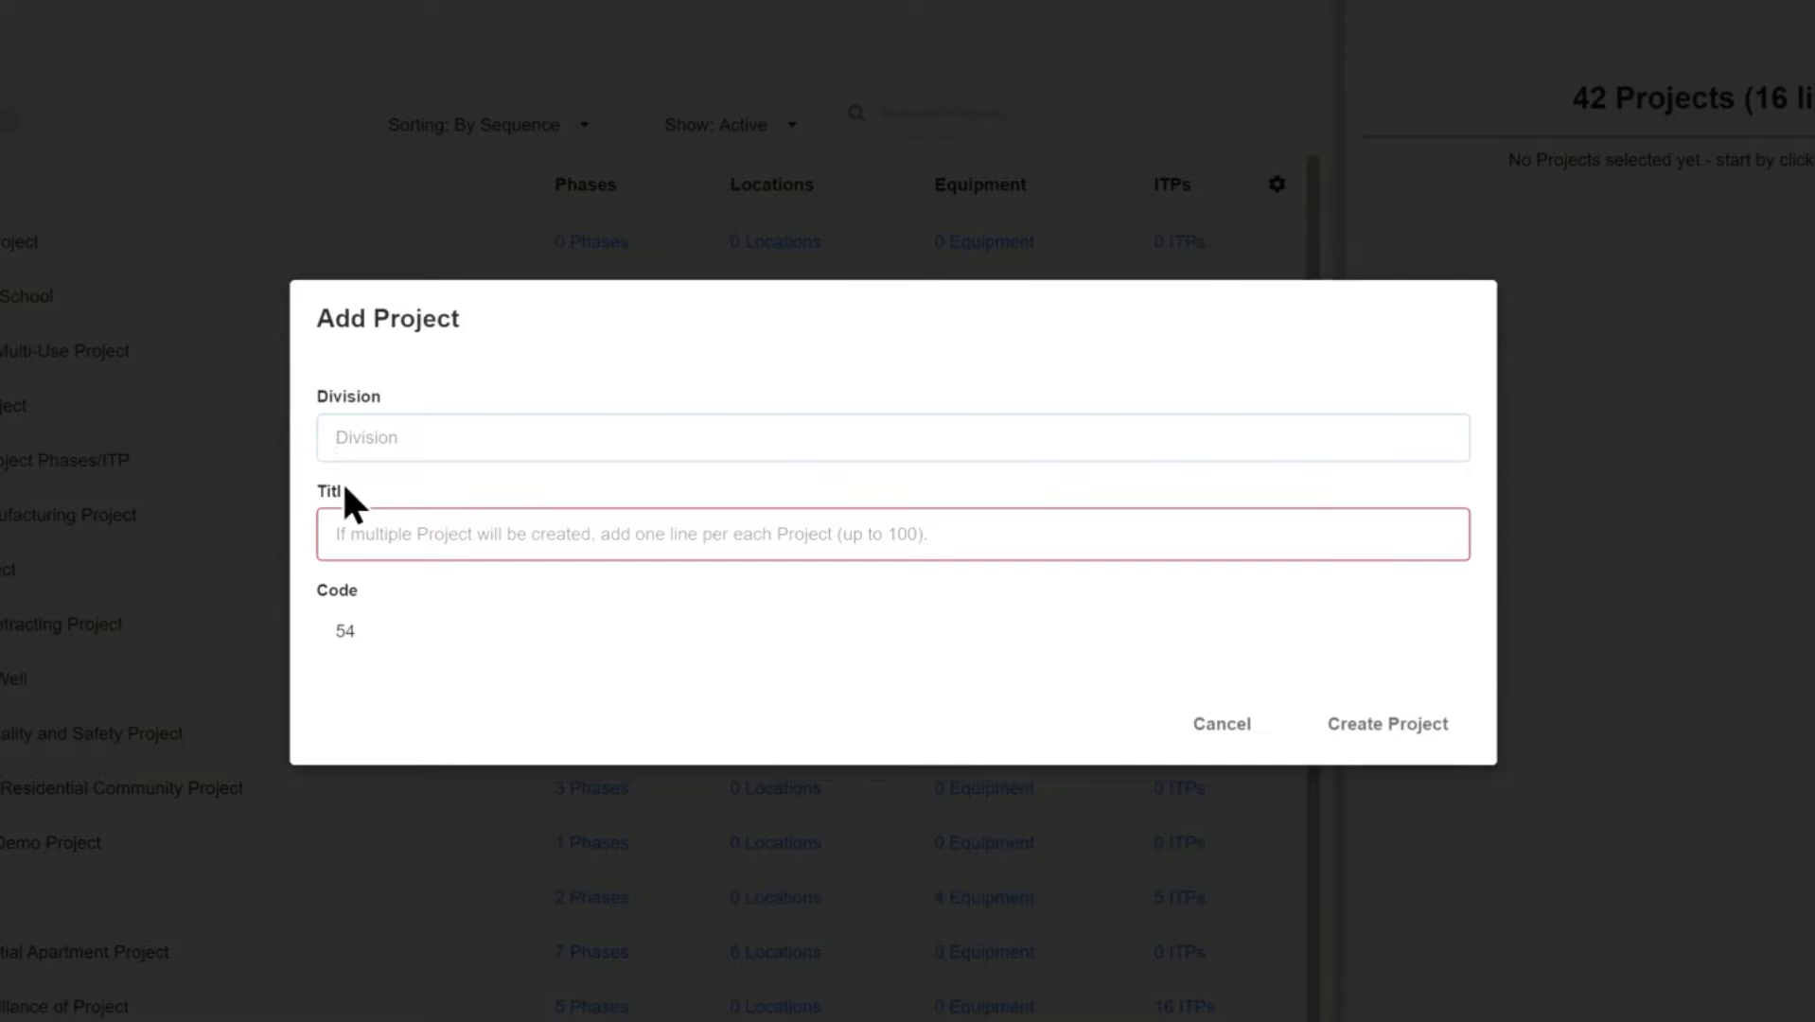
left_click(363, 533)
type("New Project")
left_click(1268, 683)
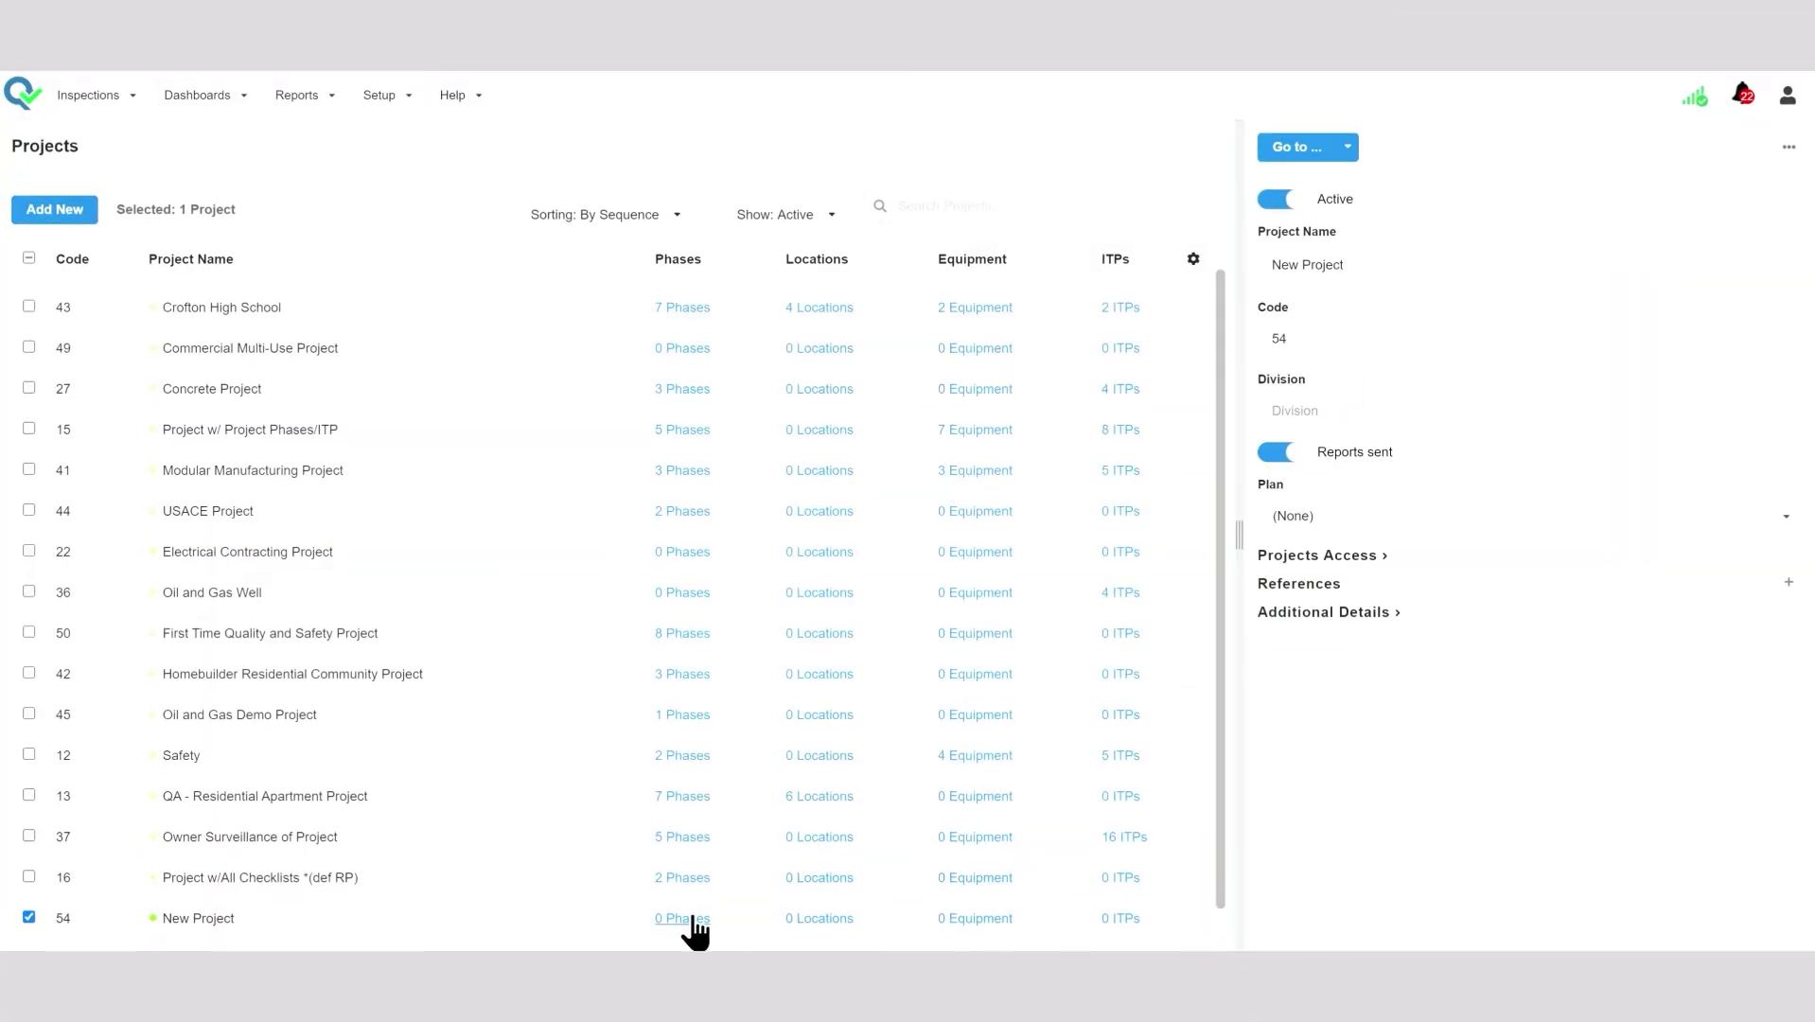
Add six phases: Sitework, Foundation, Floor 1, Floor 2, Floor 3 and Roof
left_click(694, 920)
type("Sitework")
key("Return")
type("Foundation Floor 1 Floor 2 Floor 3 Roof")
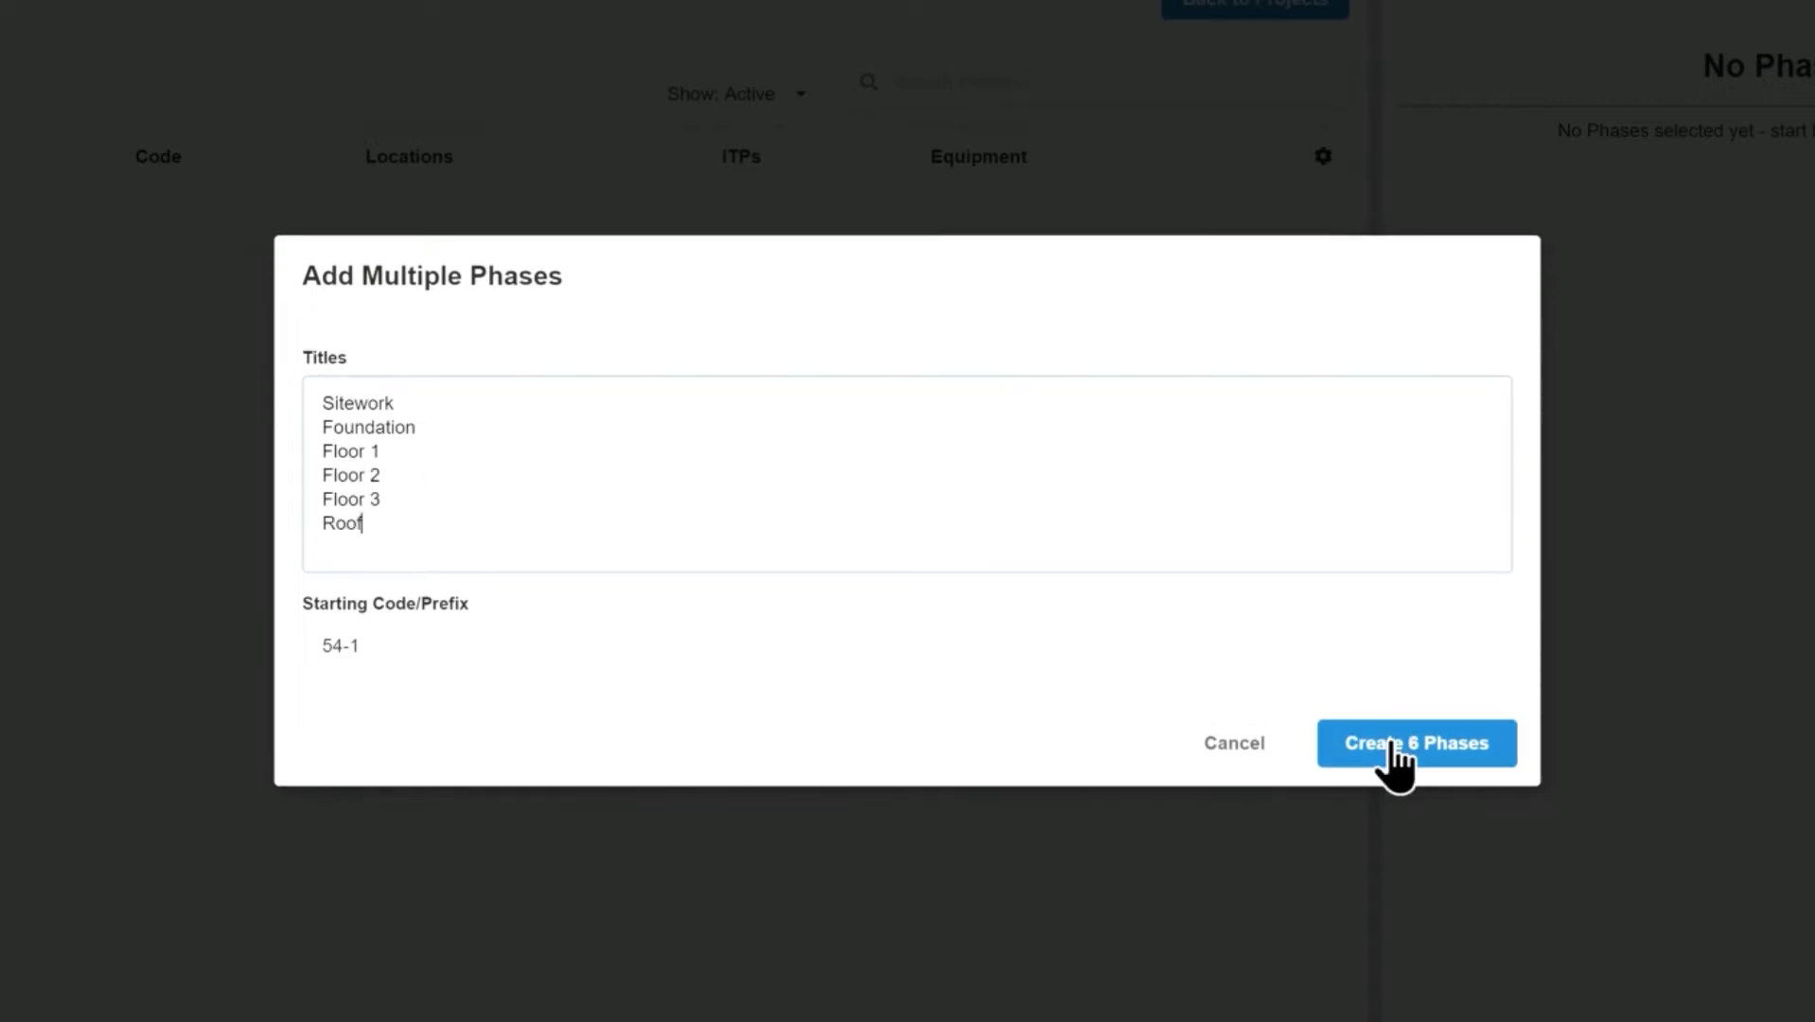
left_click(1393, 747)
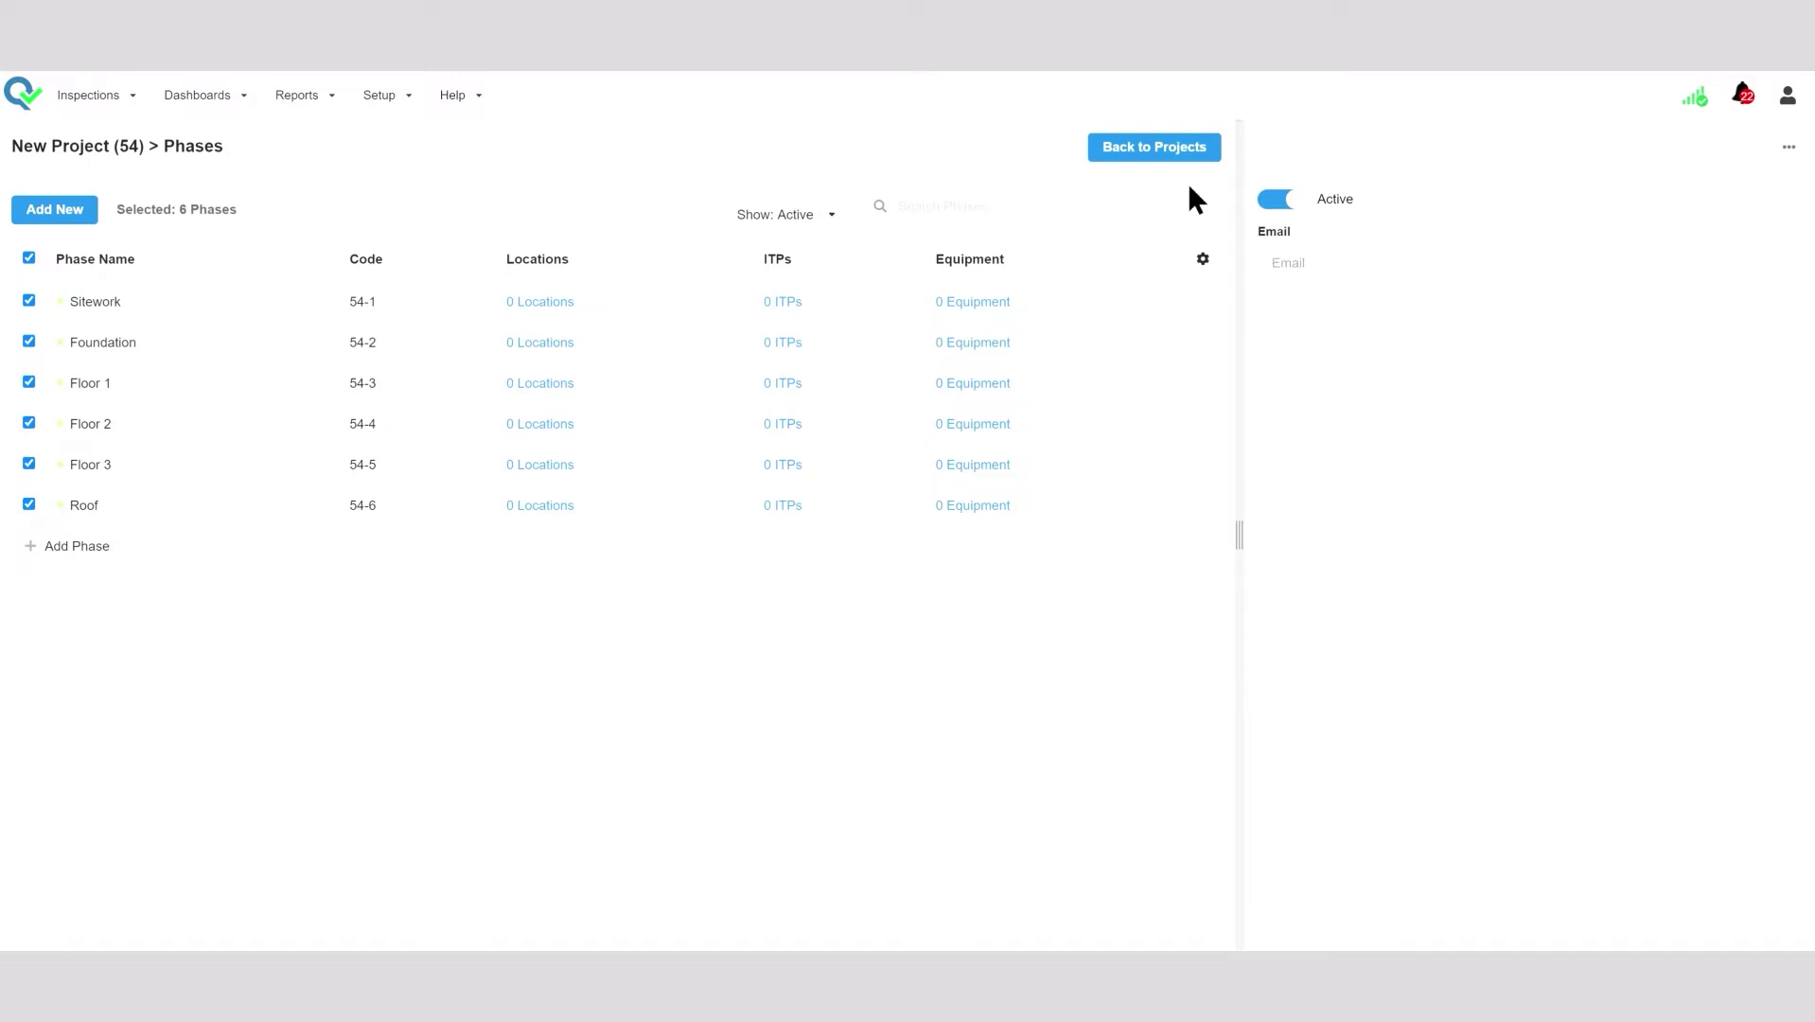
Review Crofton High School's access, references and additional details, then move it below Concrete Project
left_click(1168, 149)
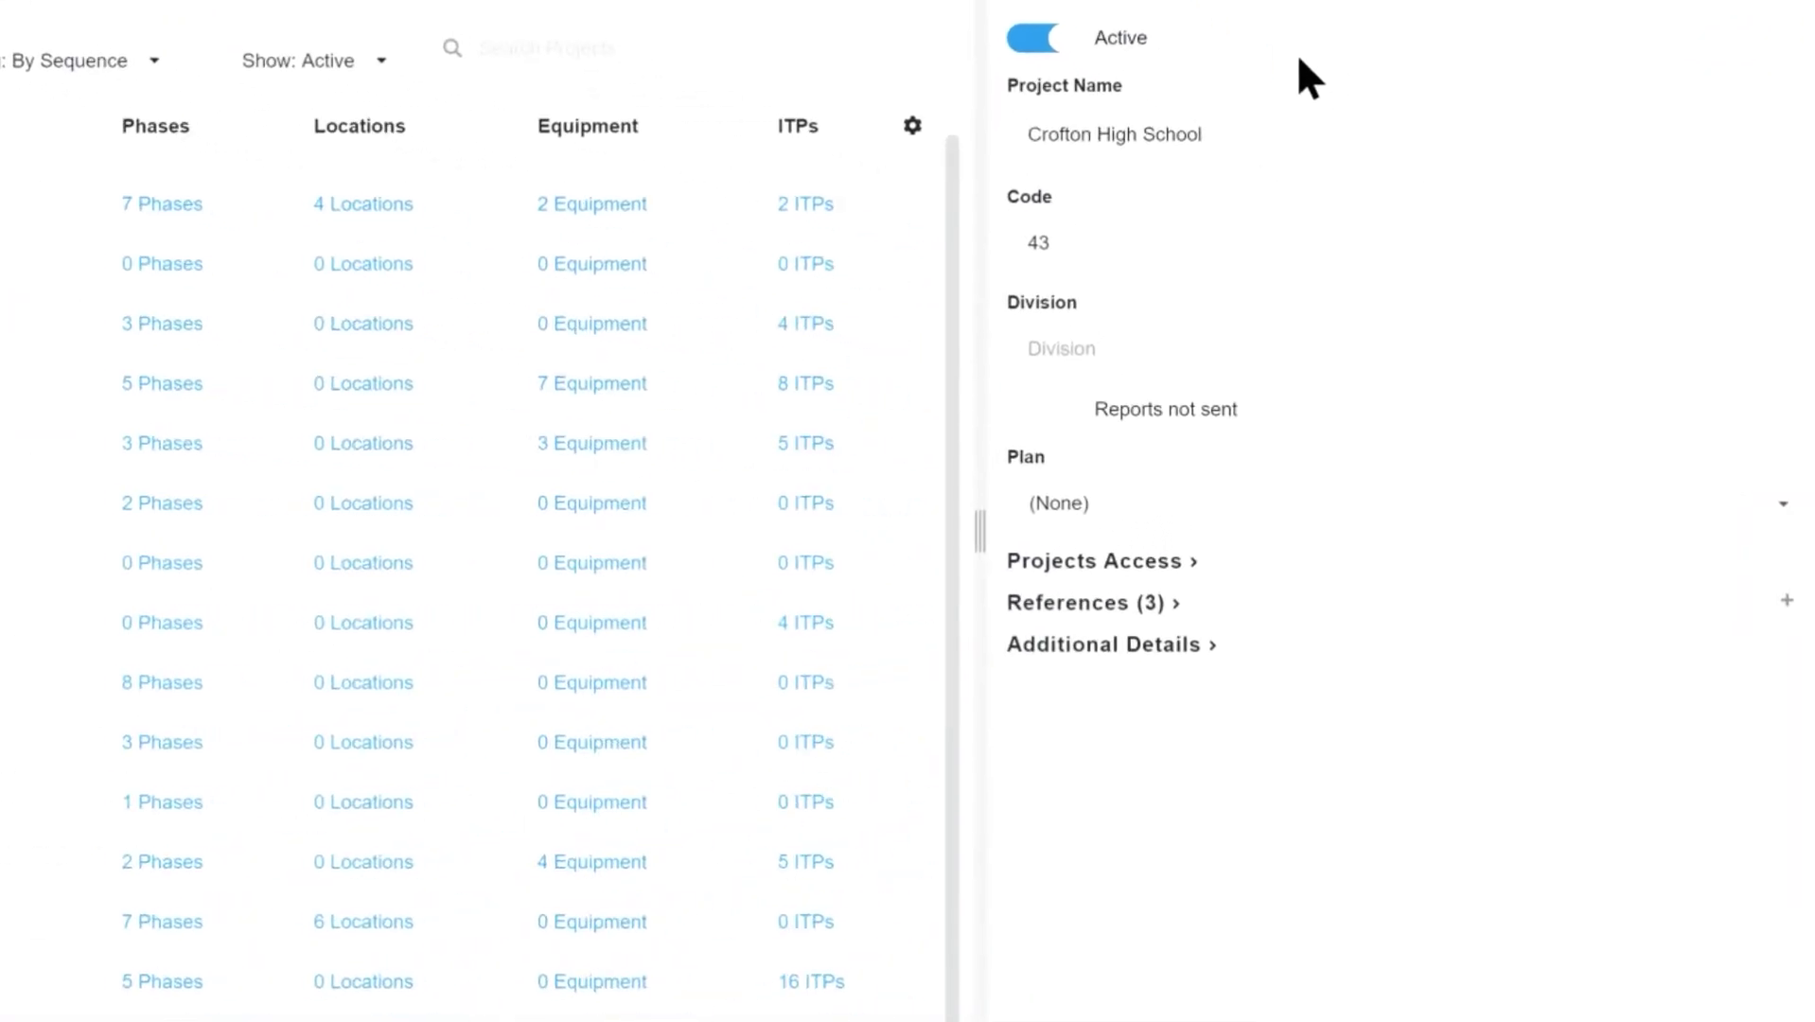
left_click(1194, 562)
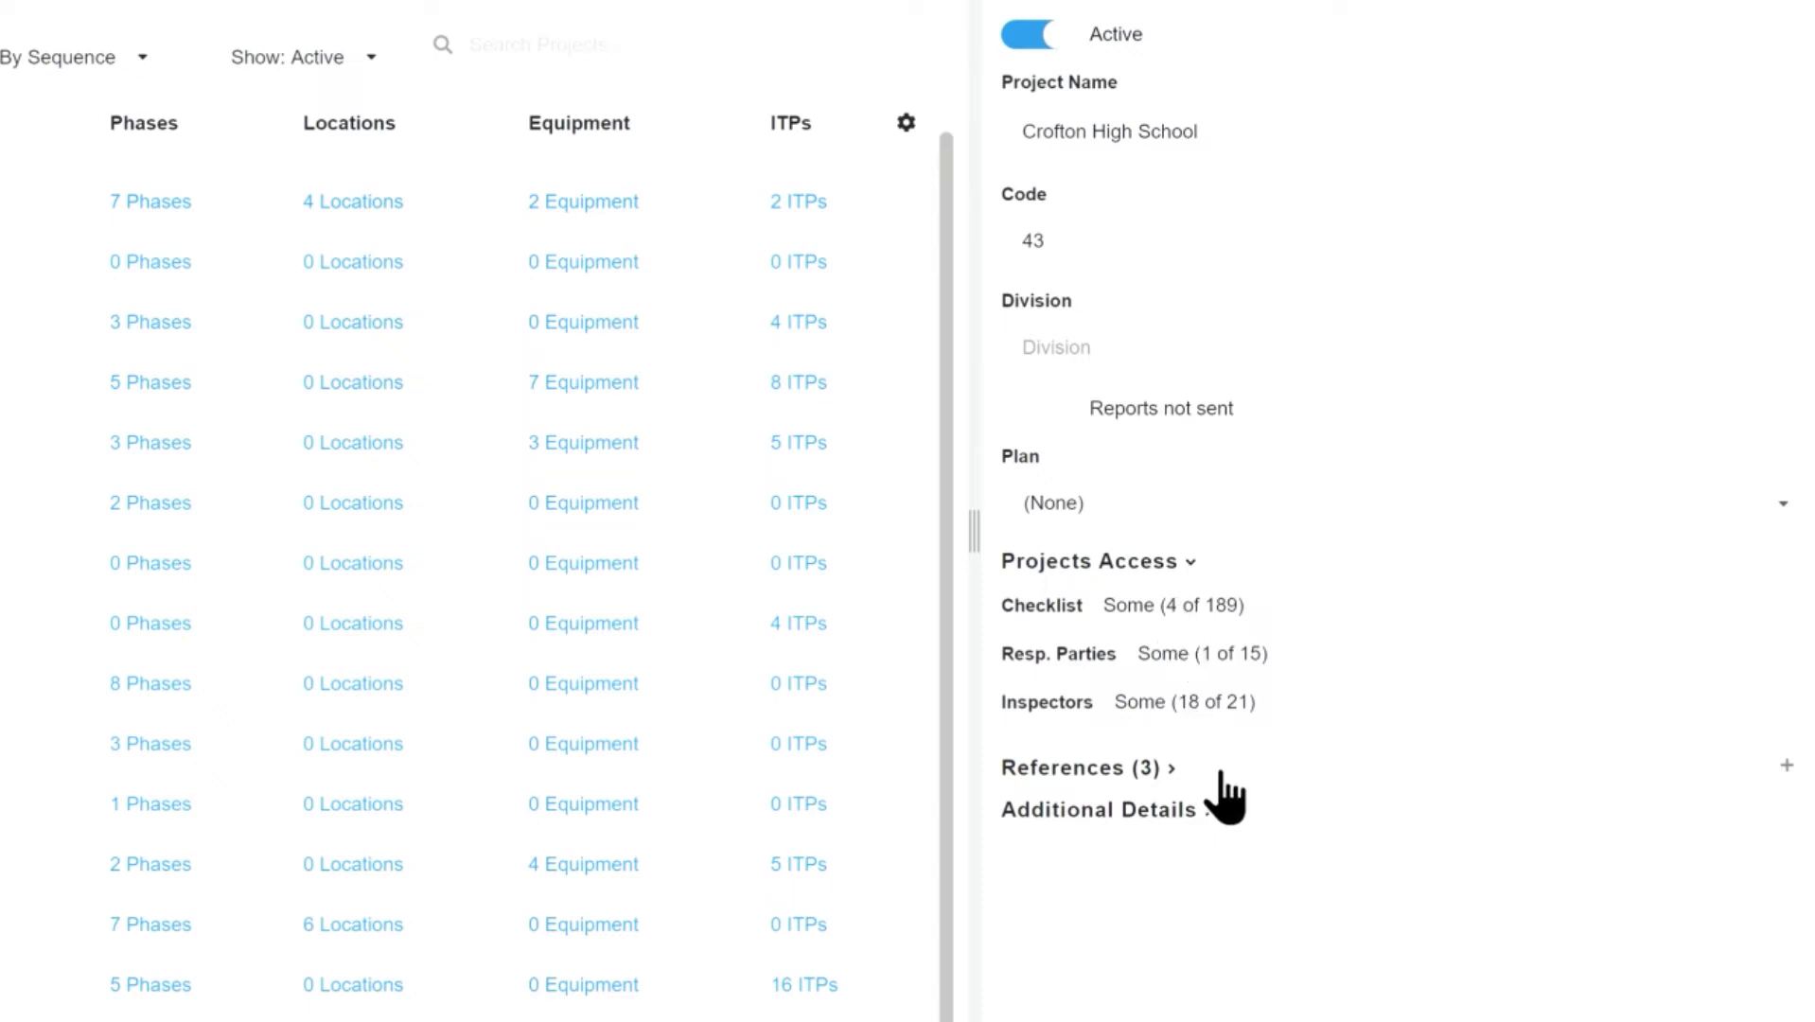
left_click(1170, 769)
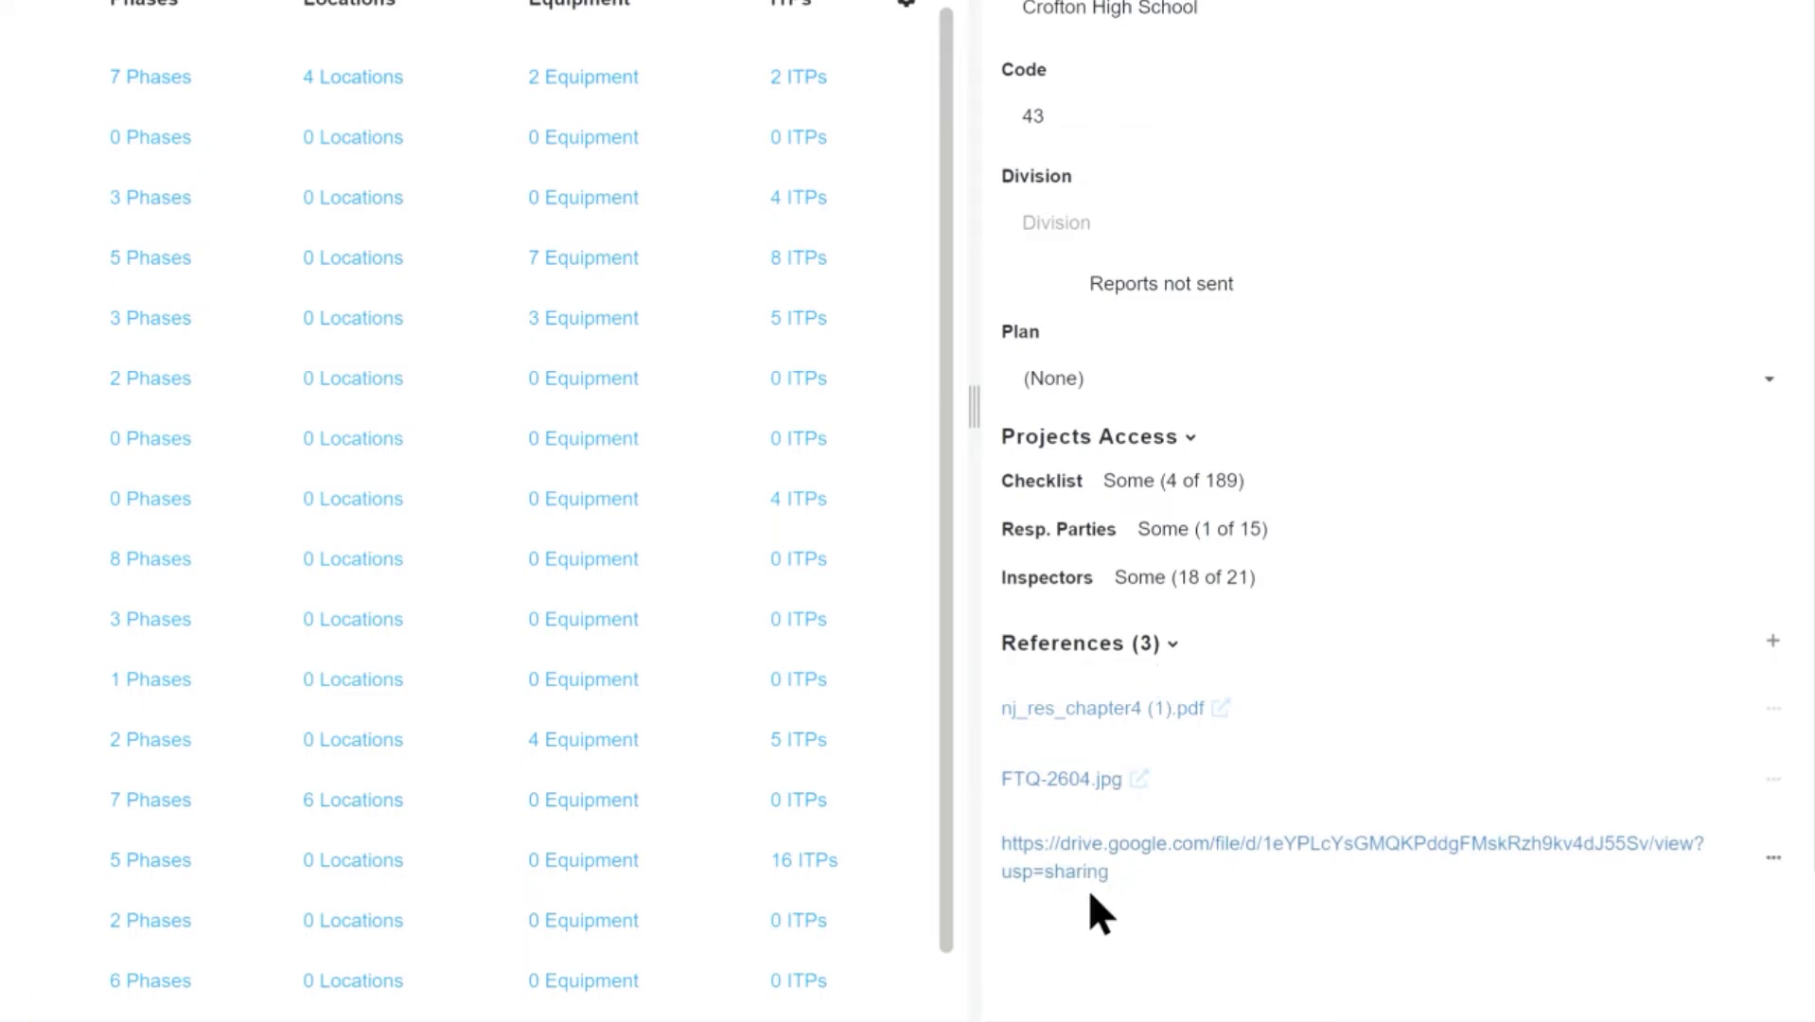
left_click(1143, 642)
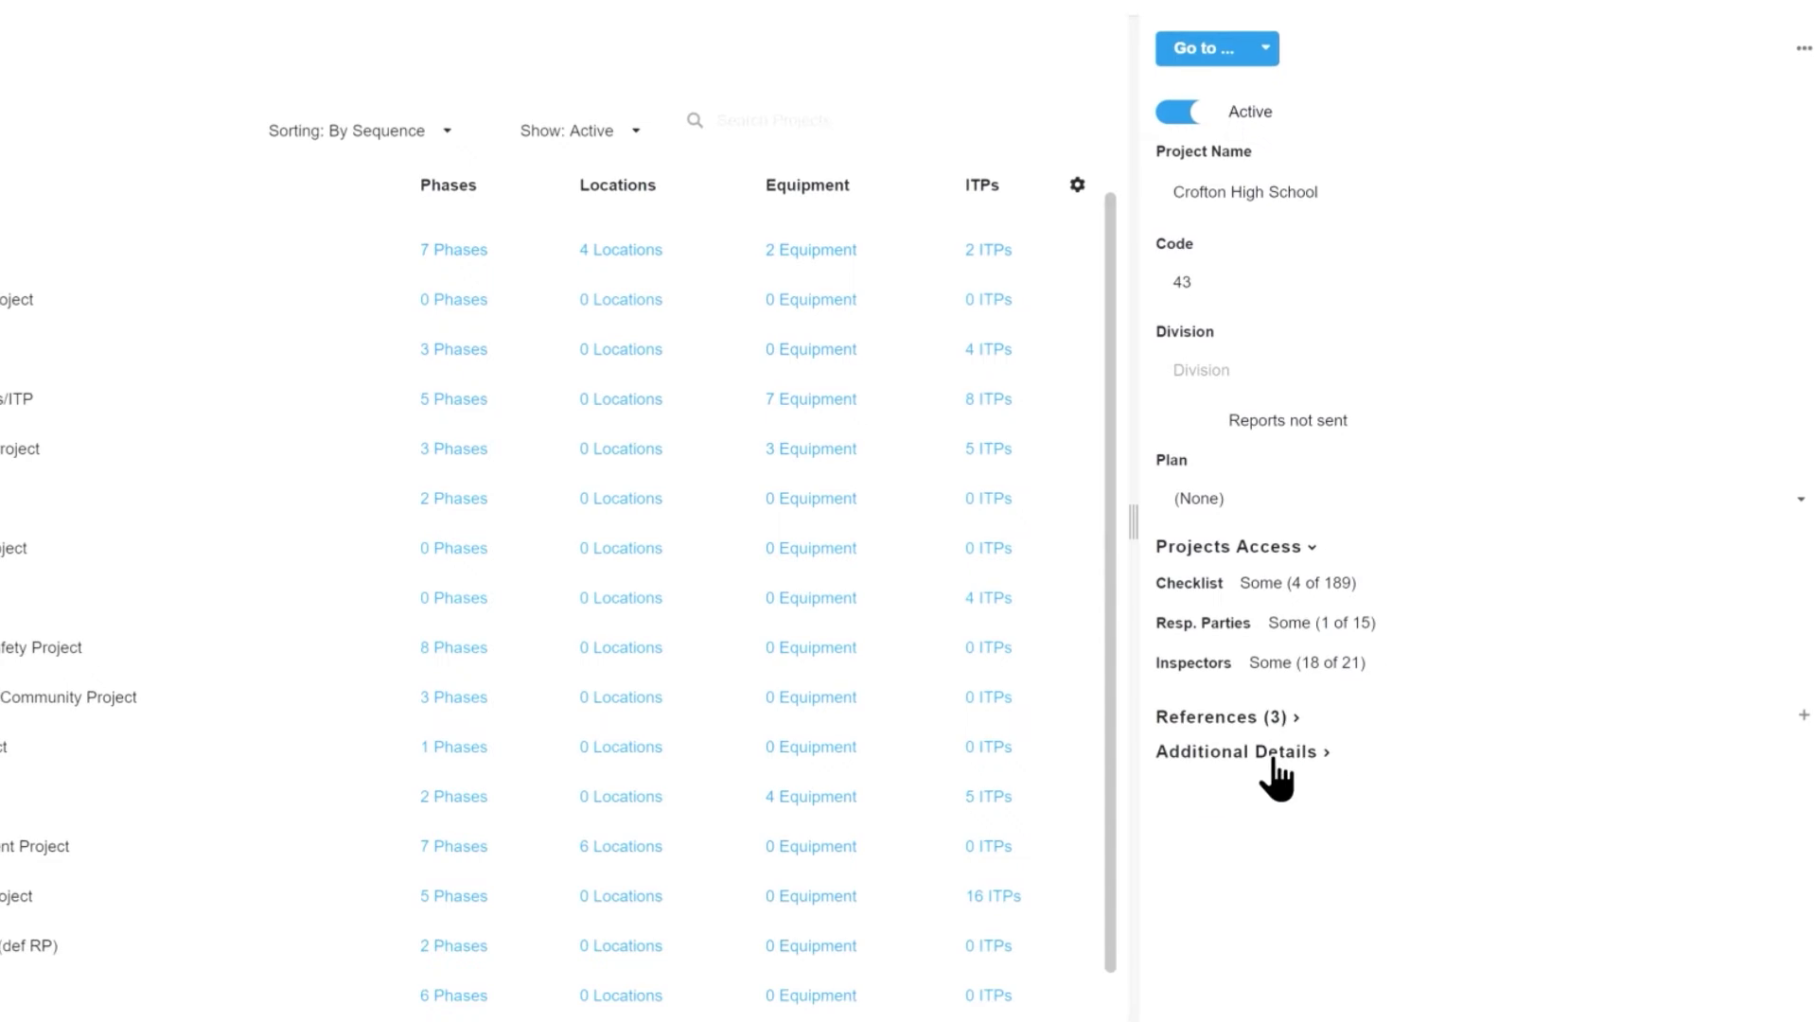
left_click(1275, 765)
scroll(1273, 777, "down", 15)
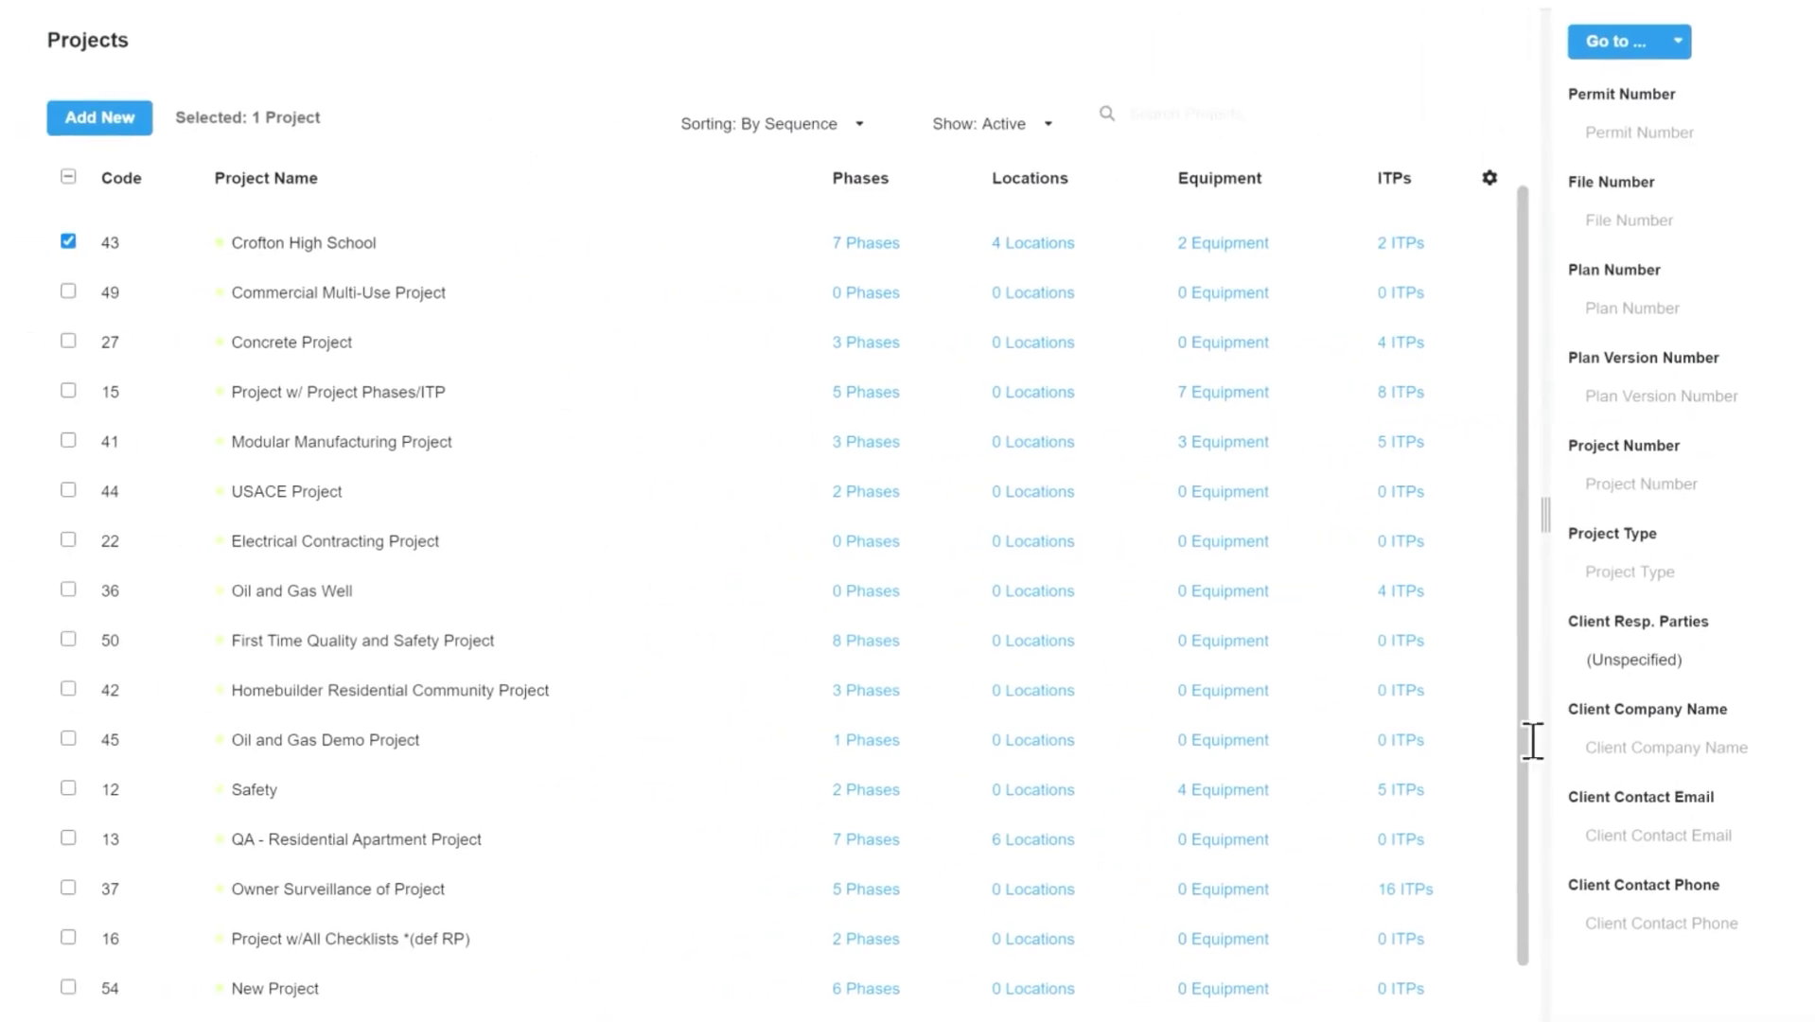
left_click_drag(357, 233, 331, 458)
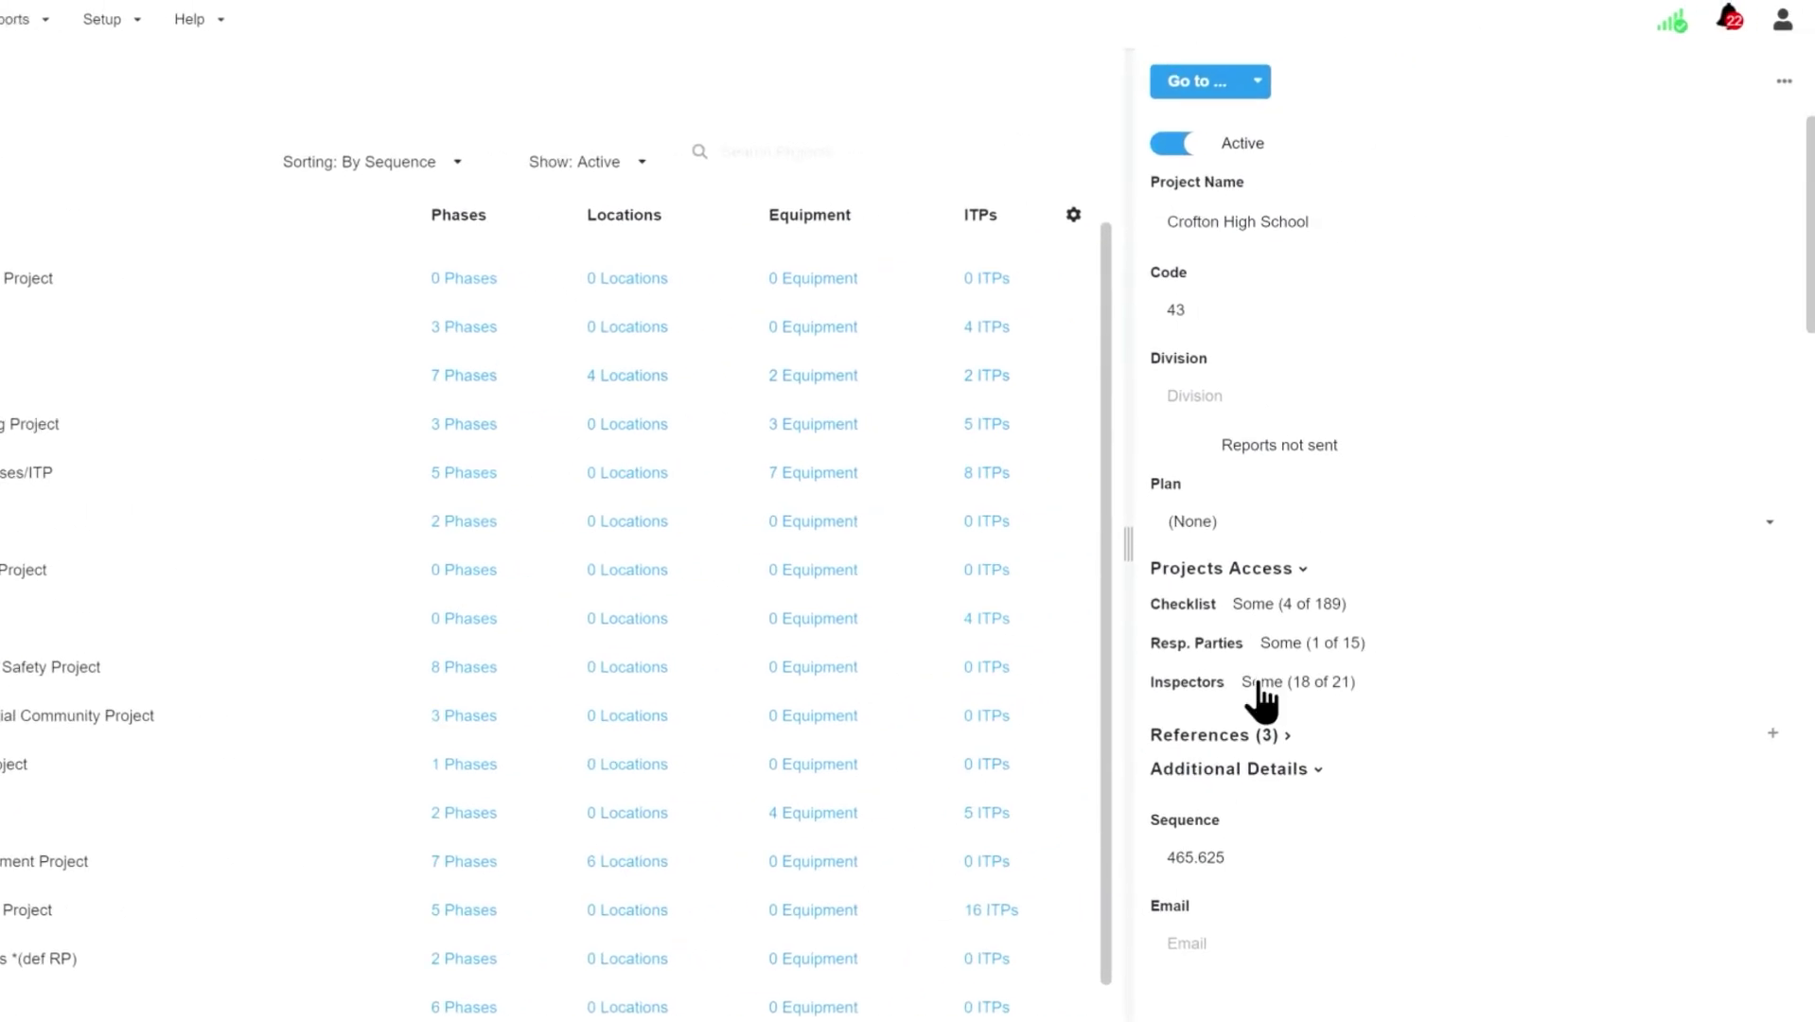
Review Crofton High School's inspector access and confirm its checklist access selection
left_click(1259, 682)
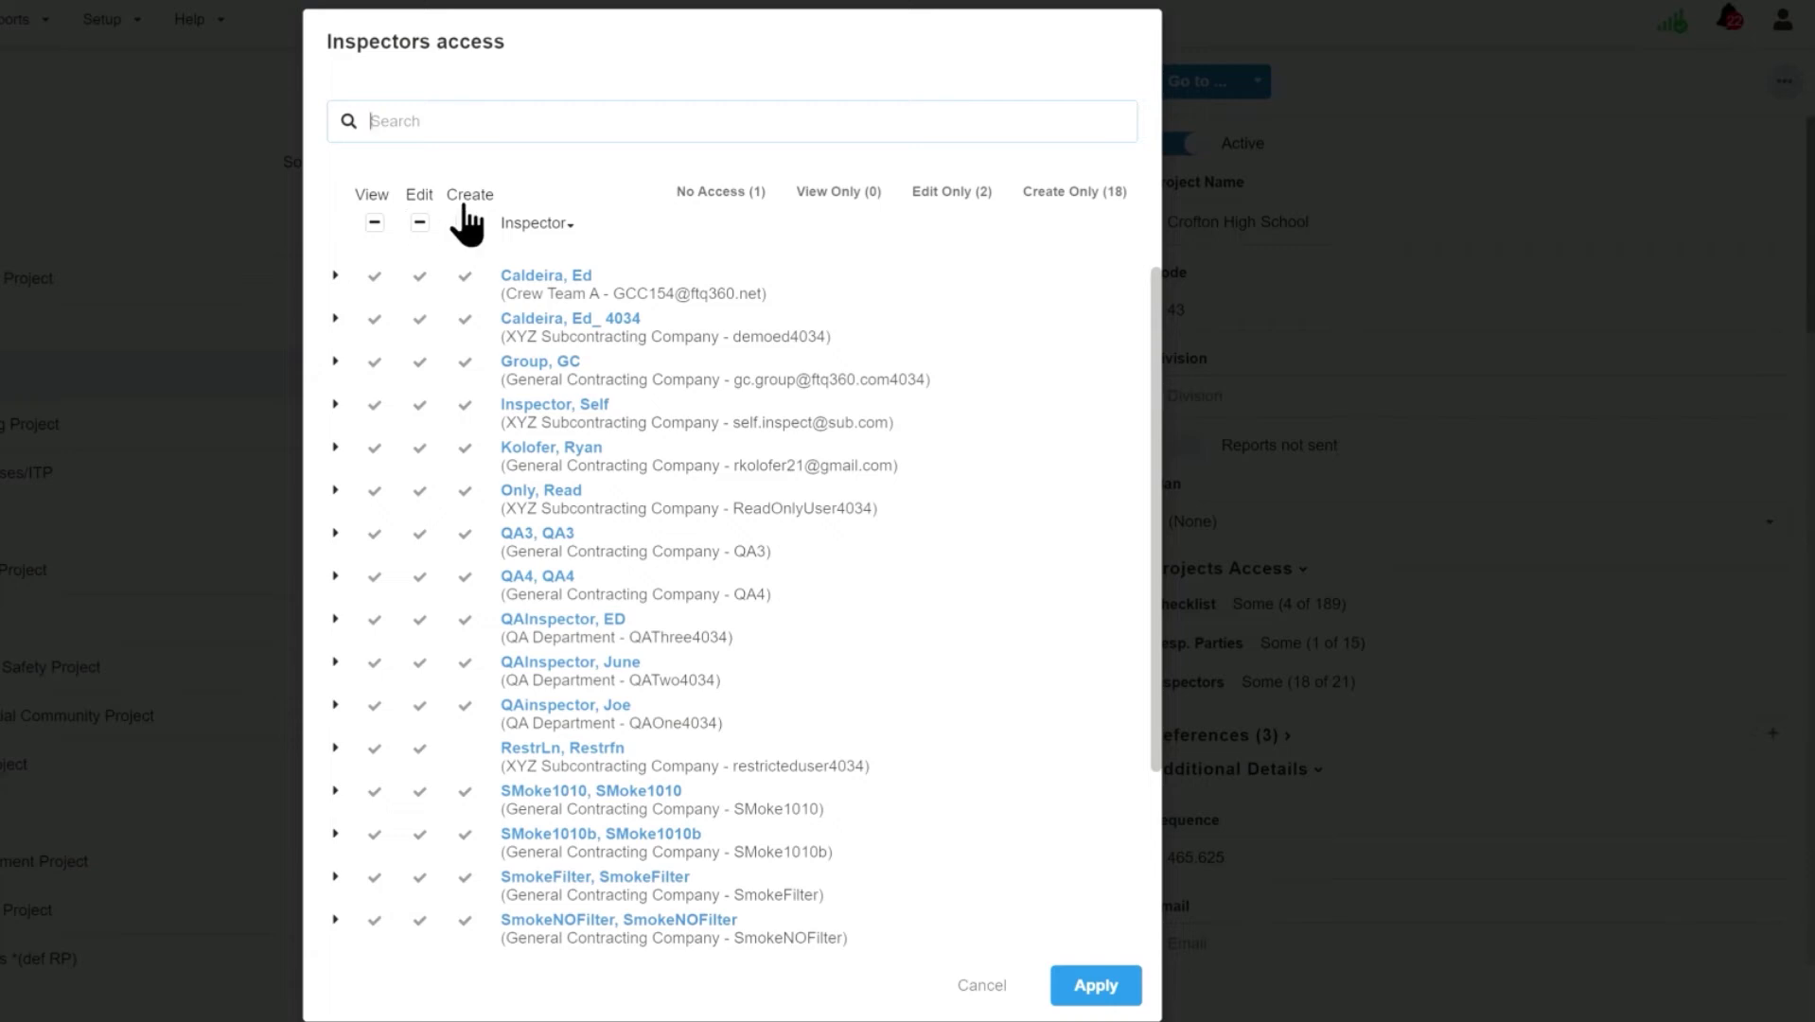
left_click(1188, 857)
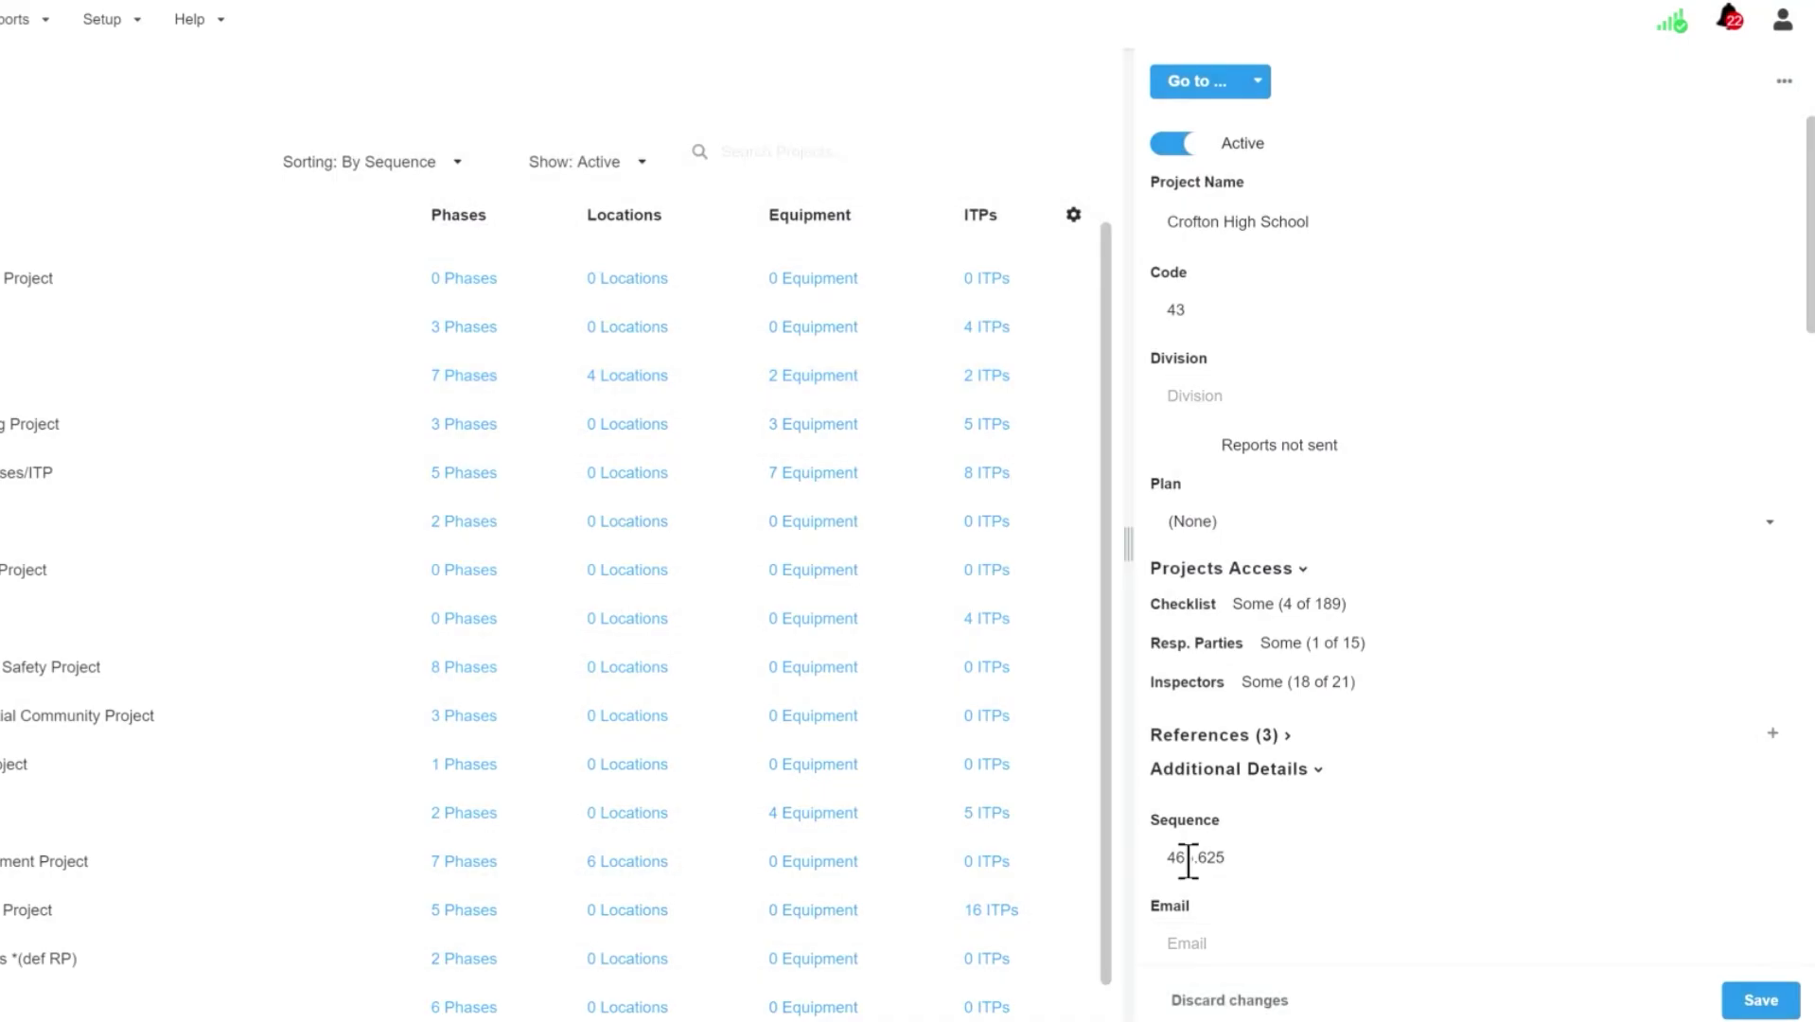
left_click(1263, 611)
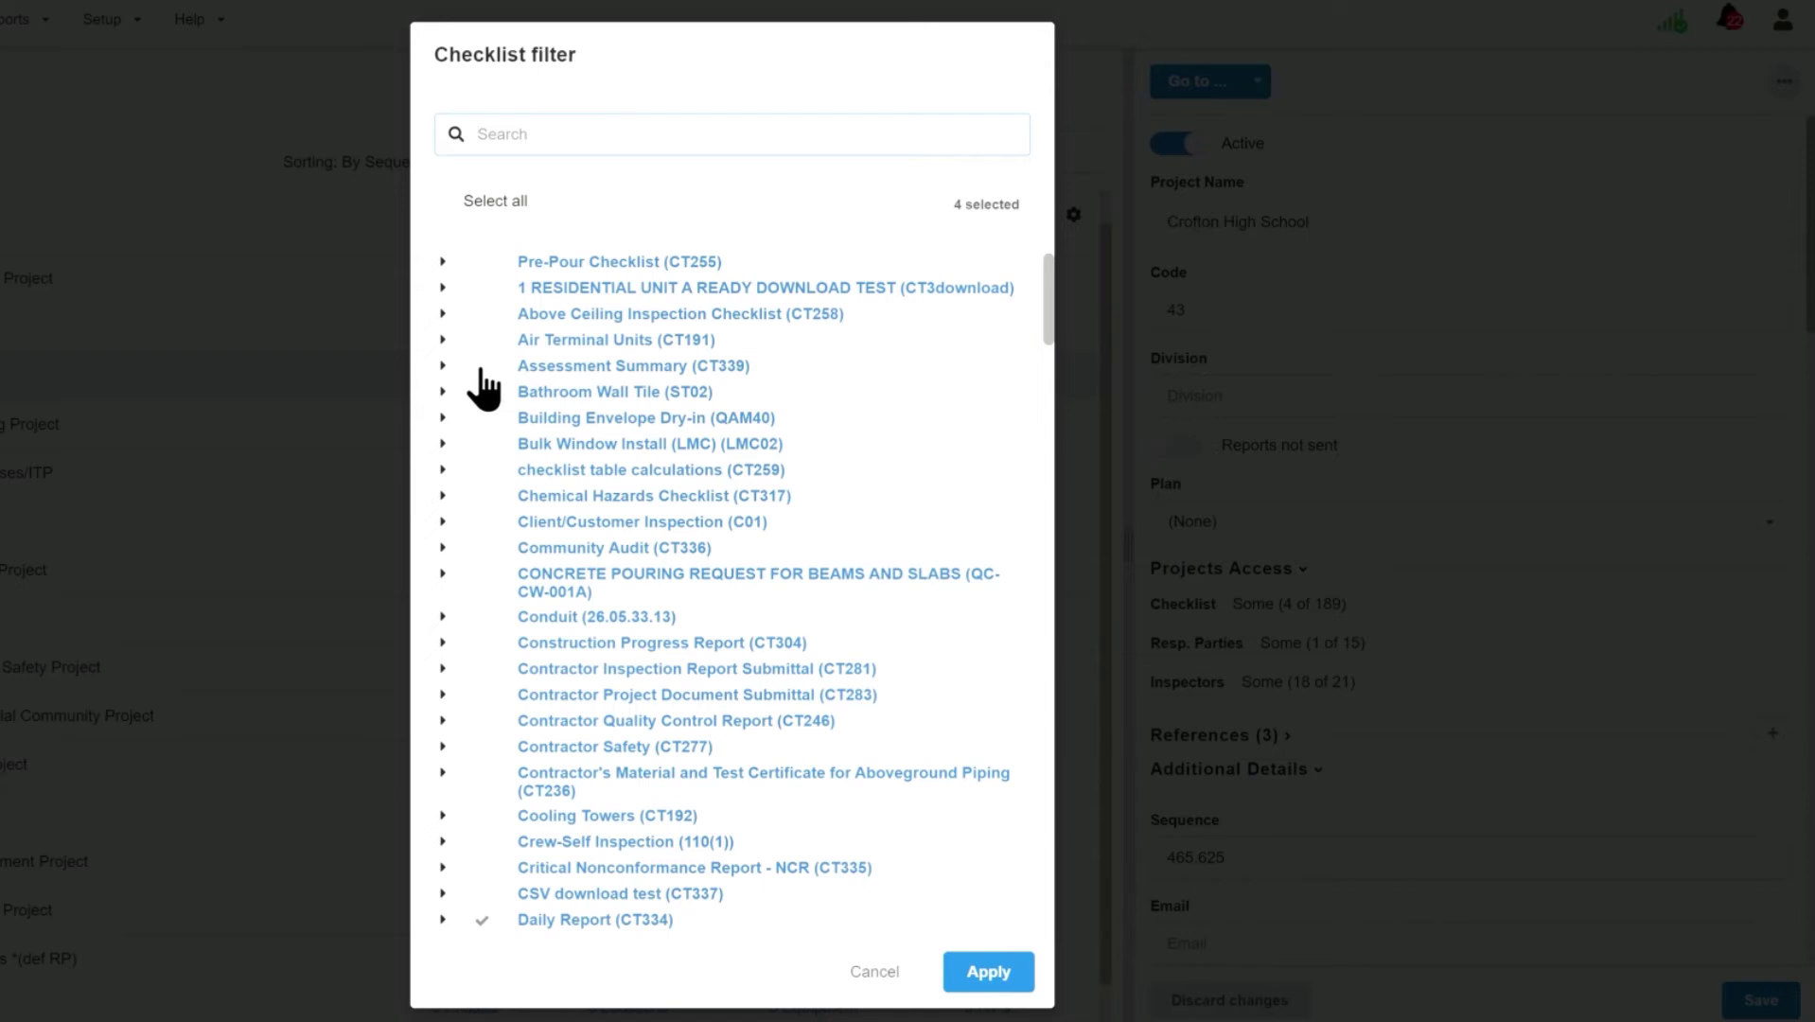
left_click(984, 982)
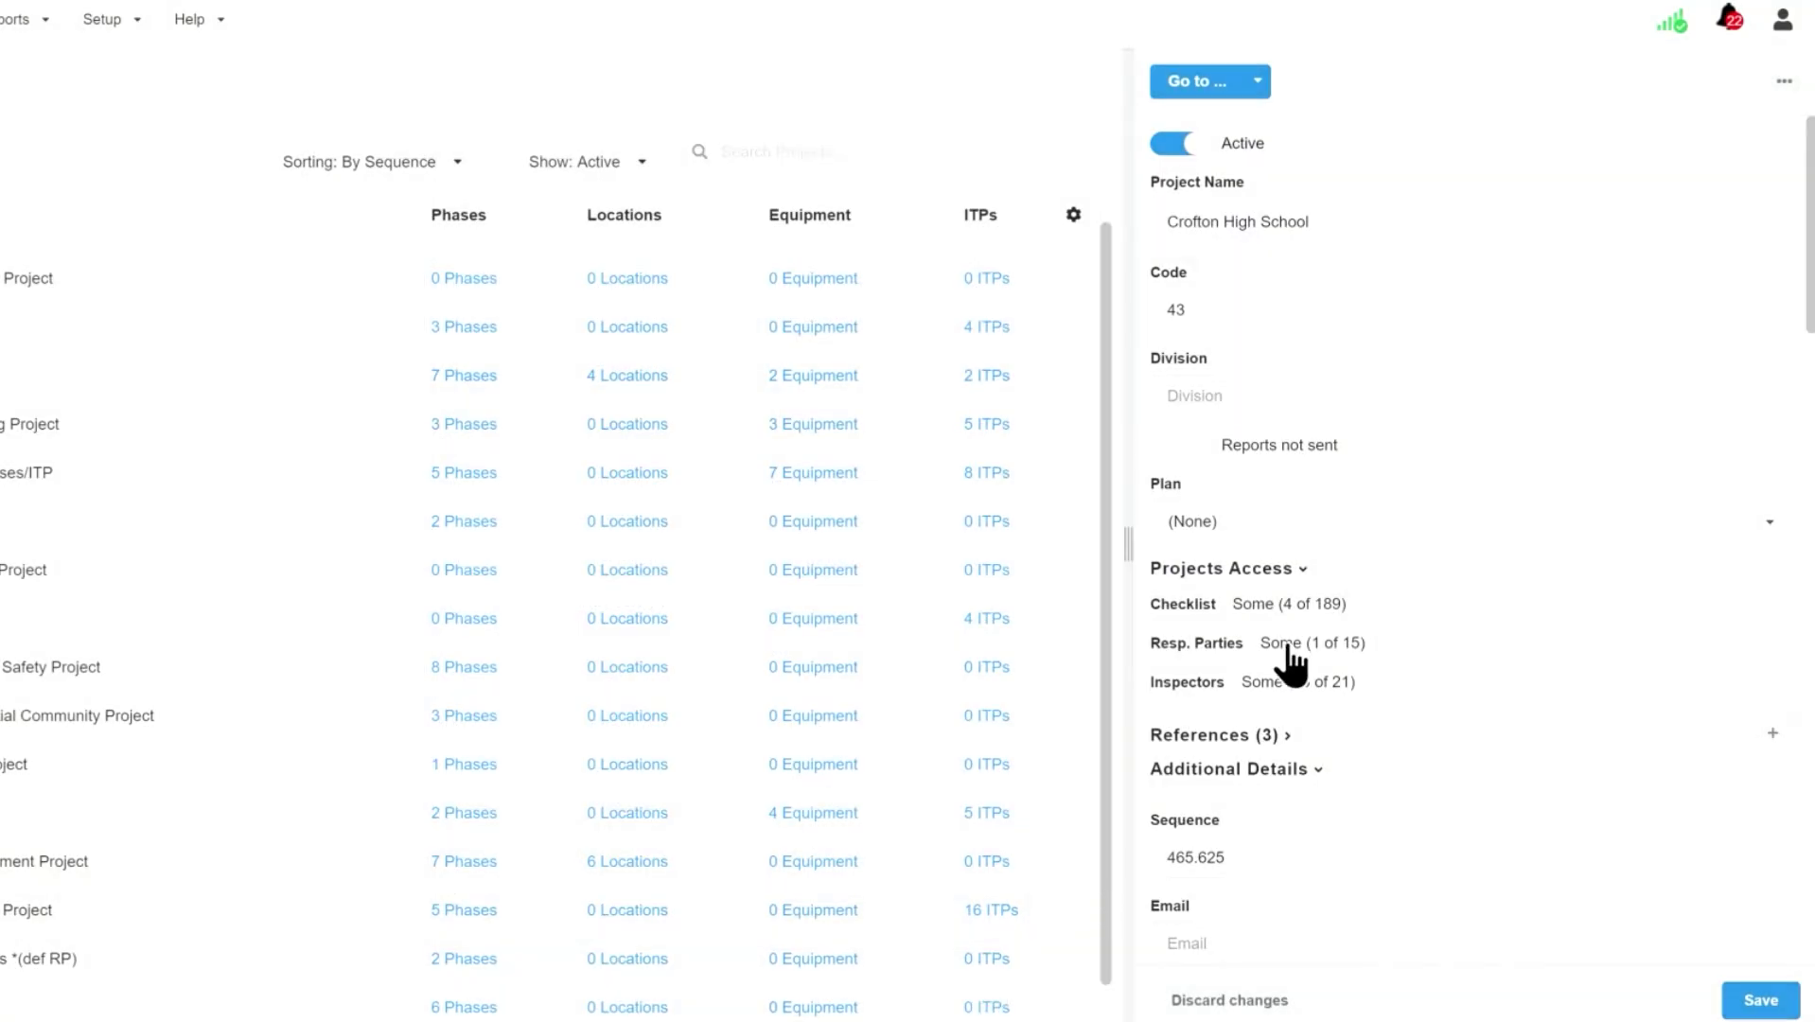
Confirm responsible-party access with Project Owner expanded, then open the project's phases
left_click(1288, 643)
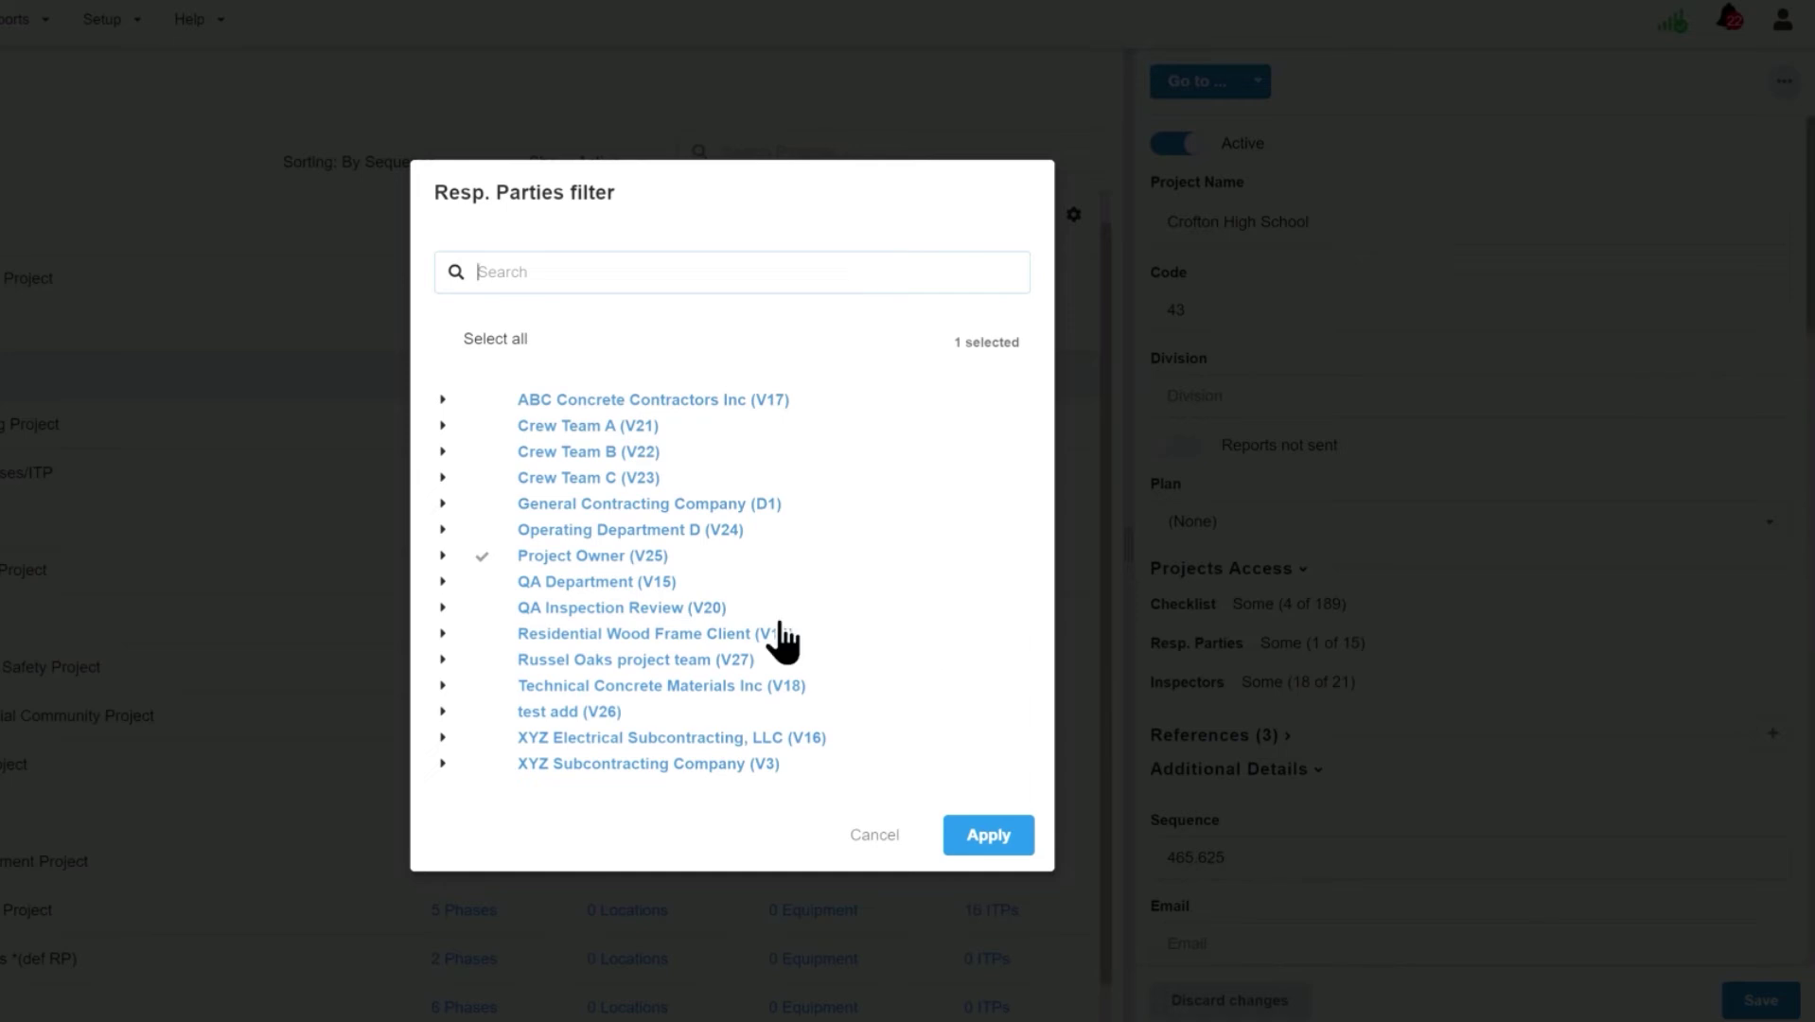
left_click(442, 557)
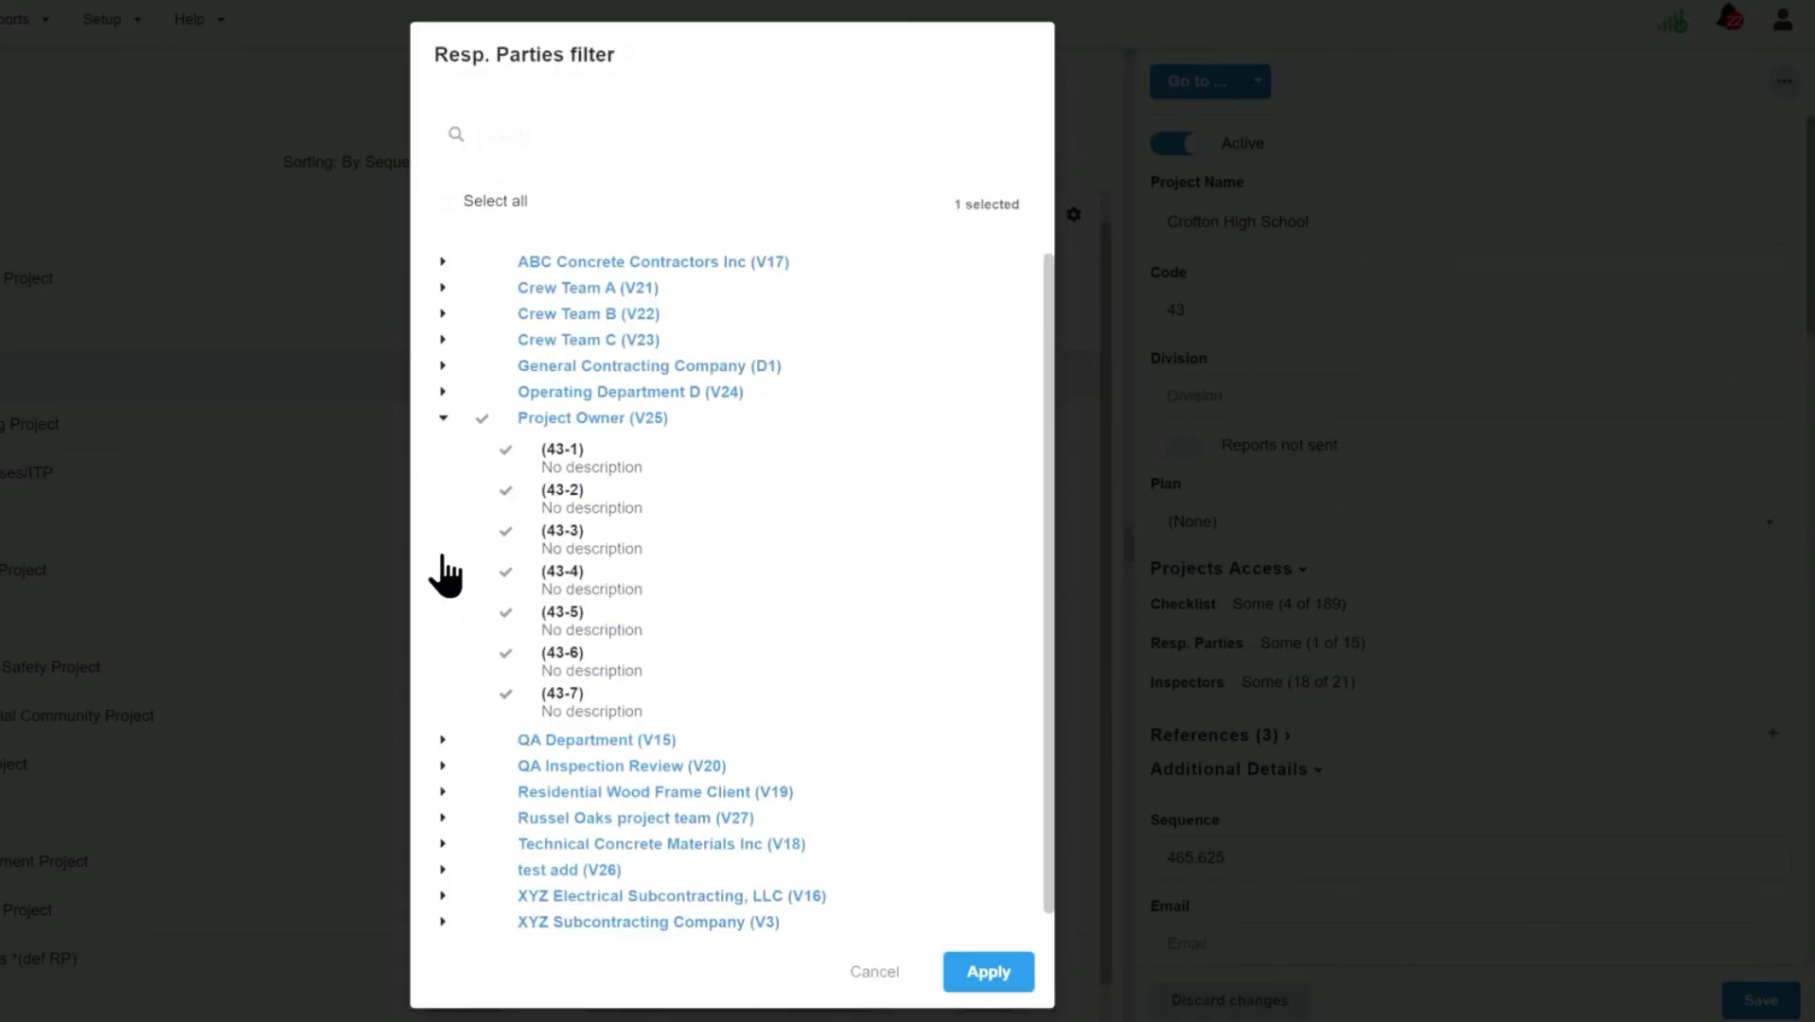
left_click(965, 975)
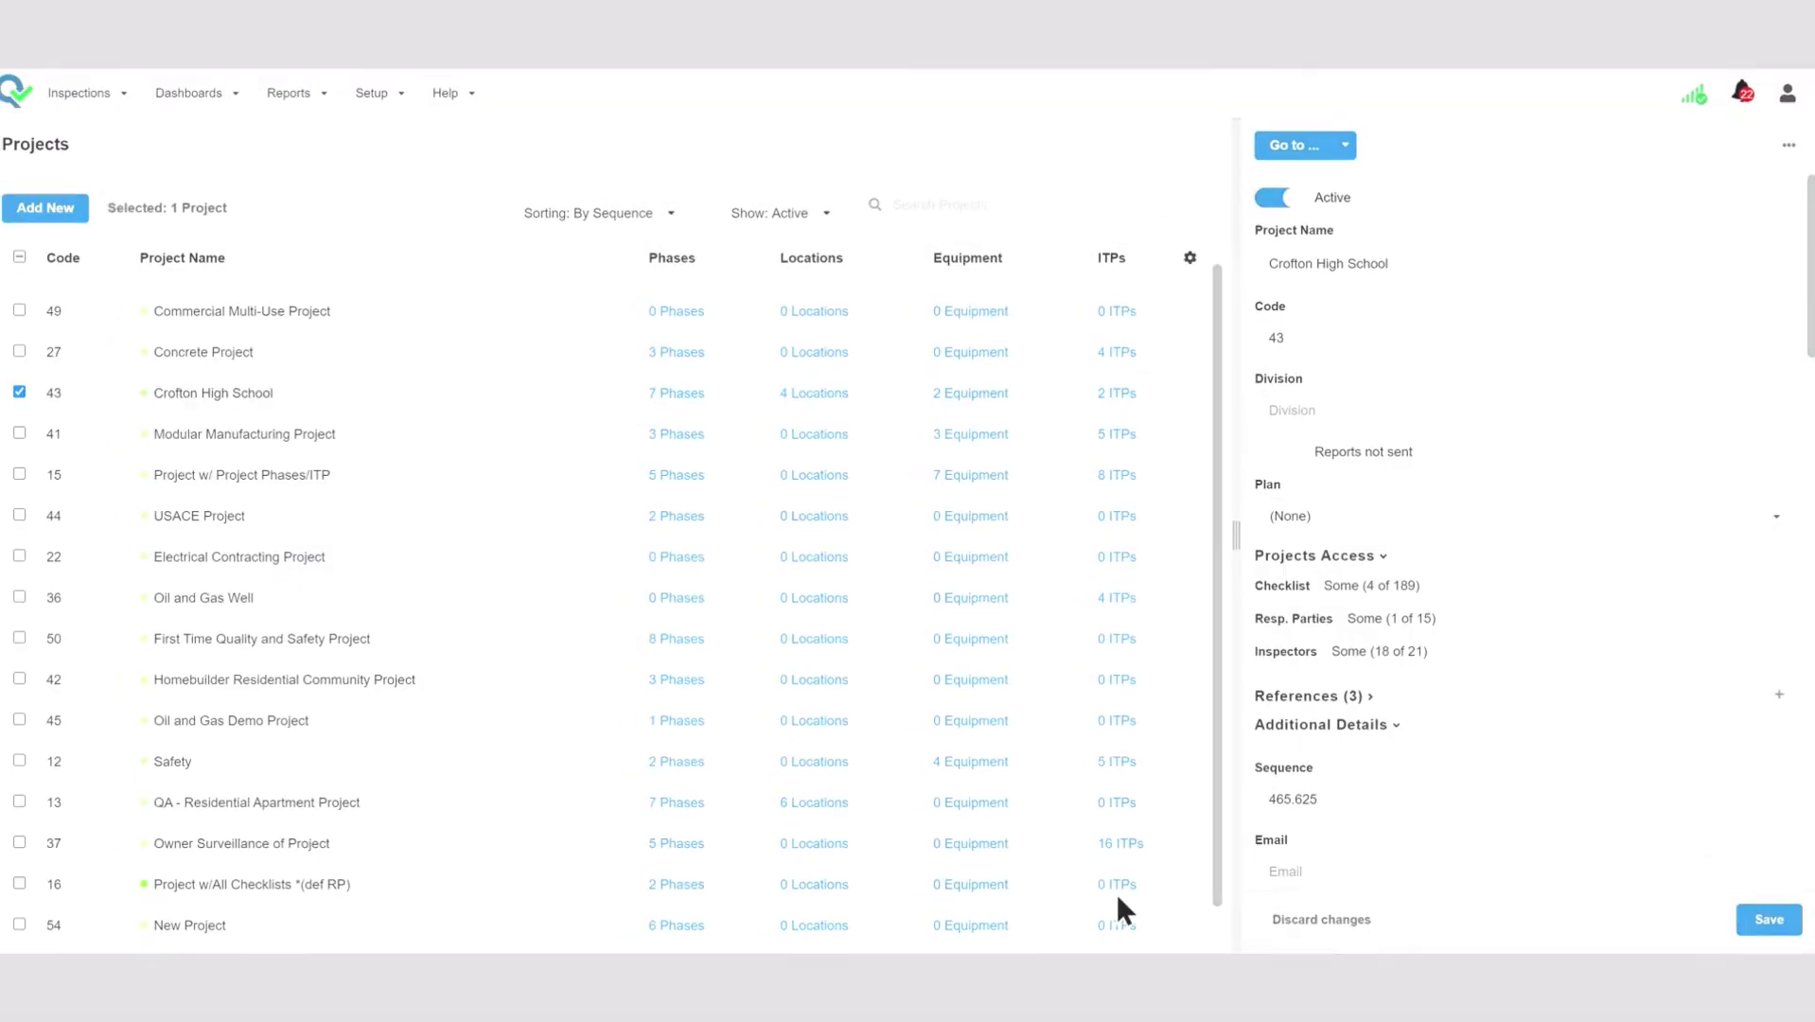
left_click(676, 393)
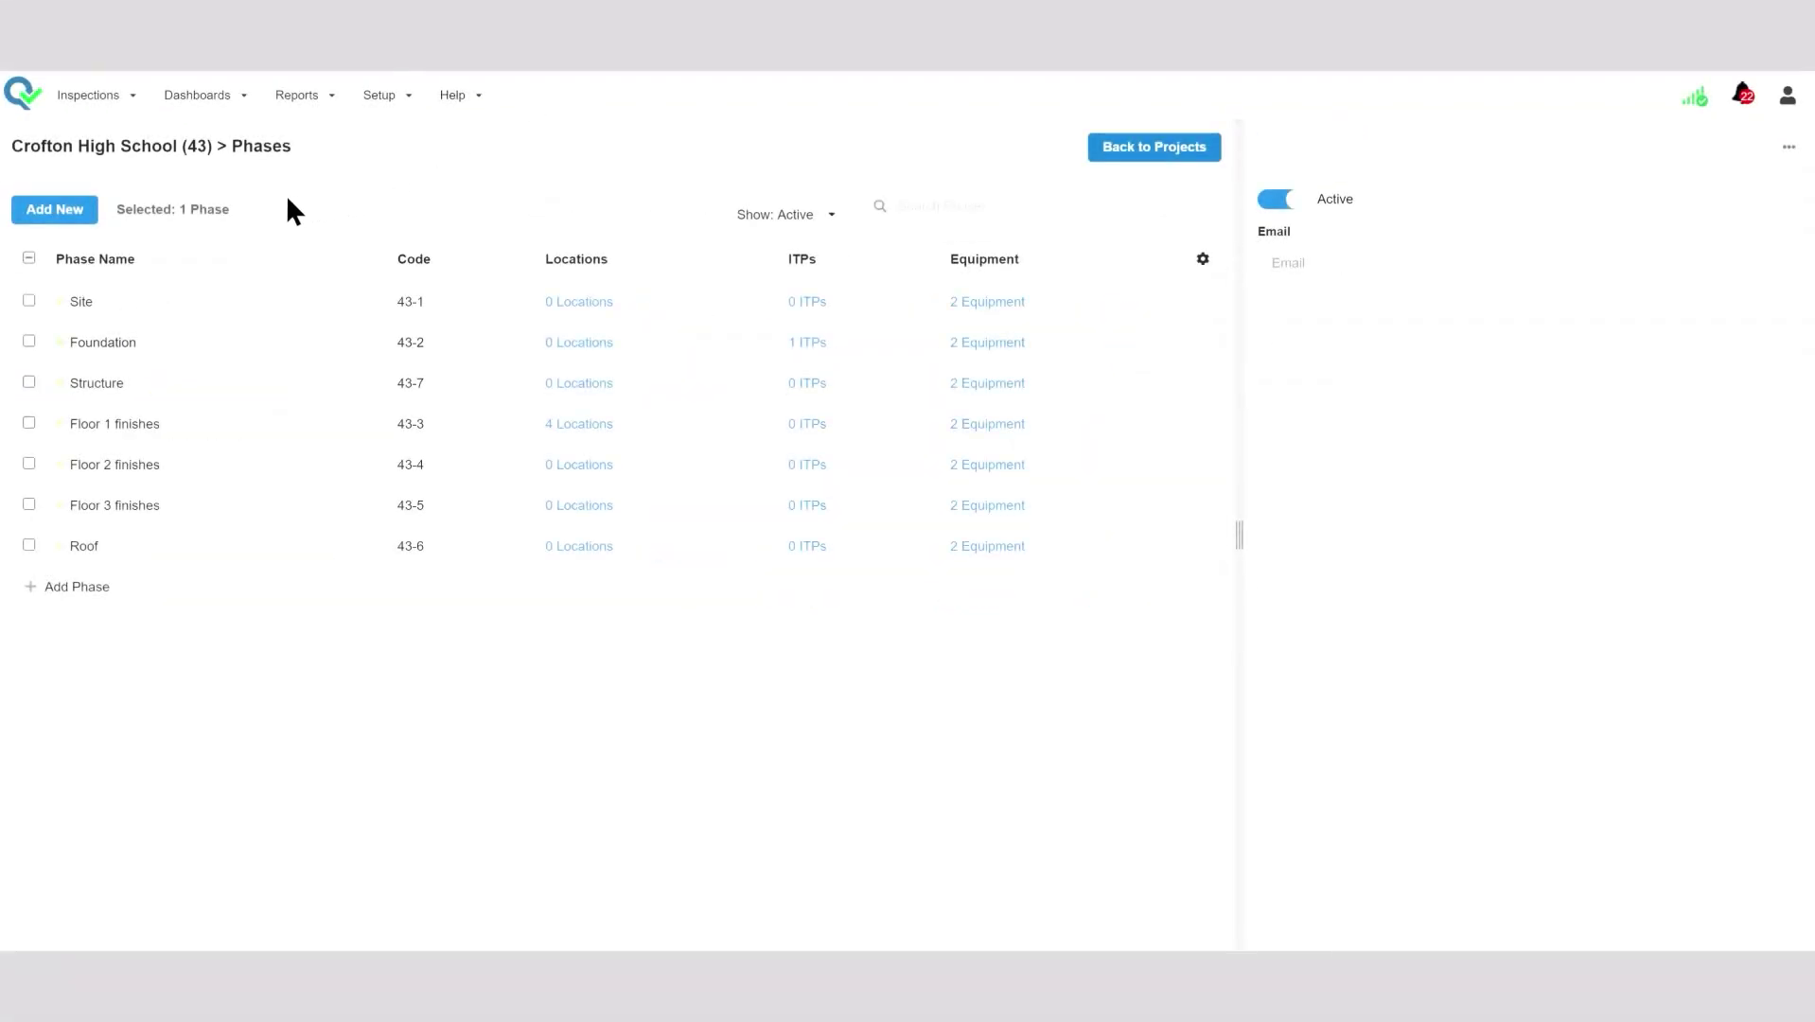
Create ITP 43-2-2 in the Foundation phase using the Concrete-Delivery Report (CT174) checklist
left_click(29, 342)
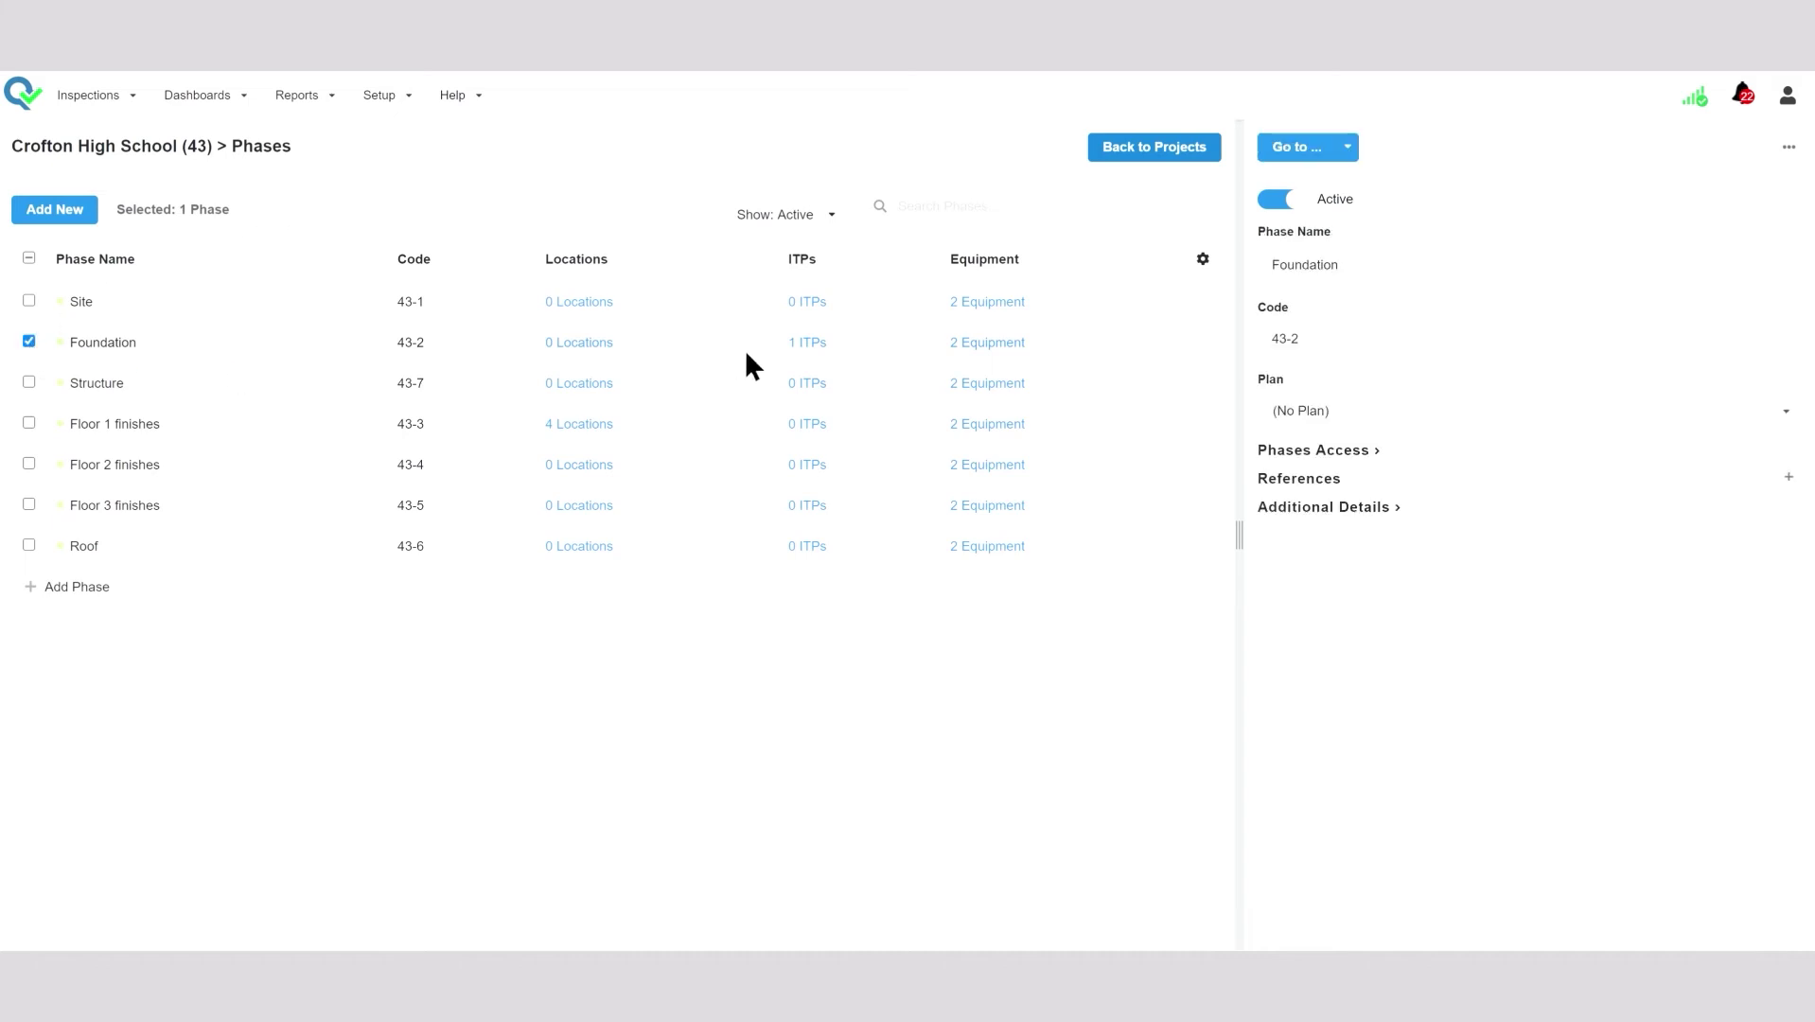
left_click(810, 344)
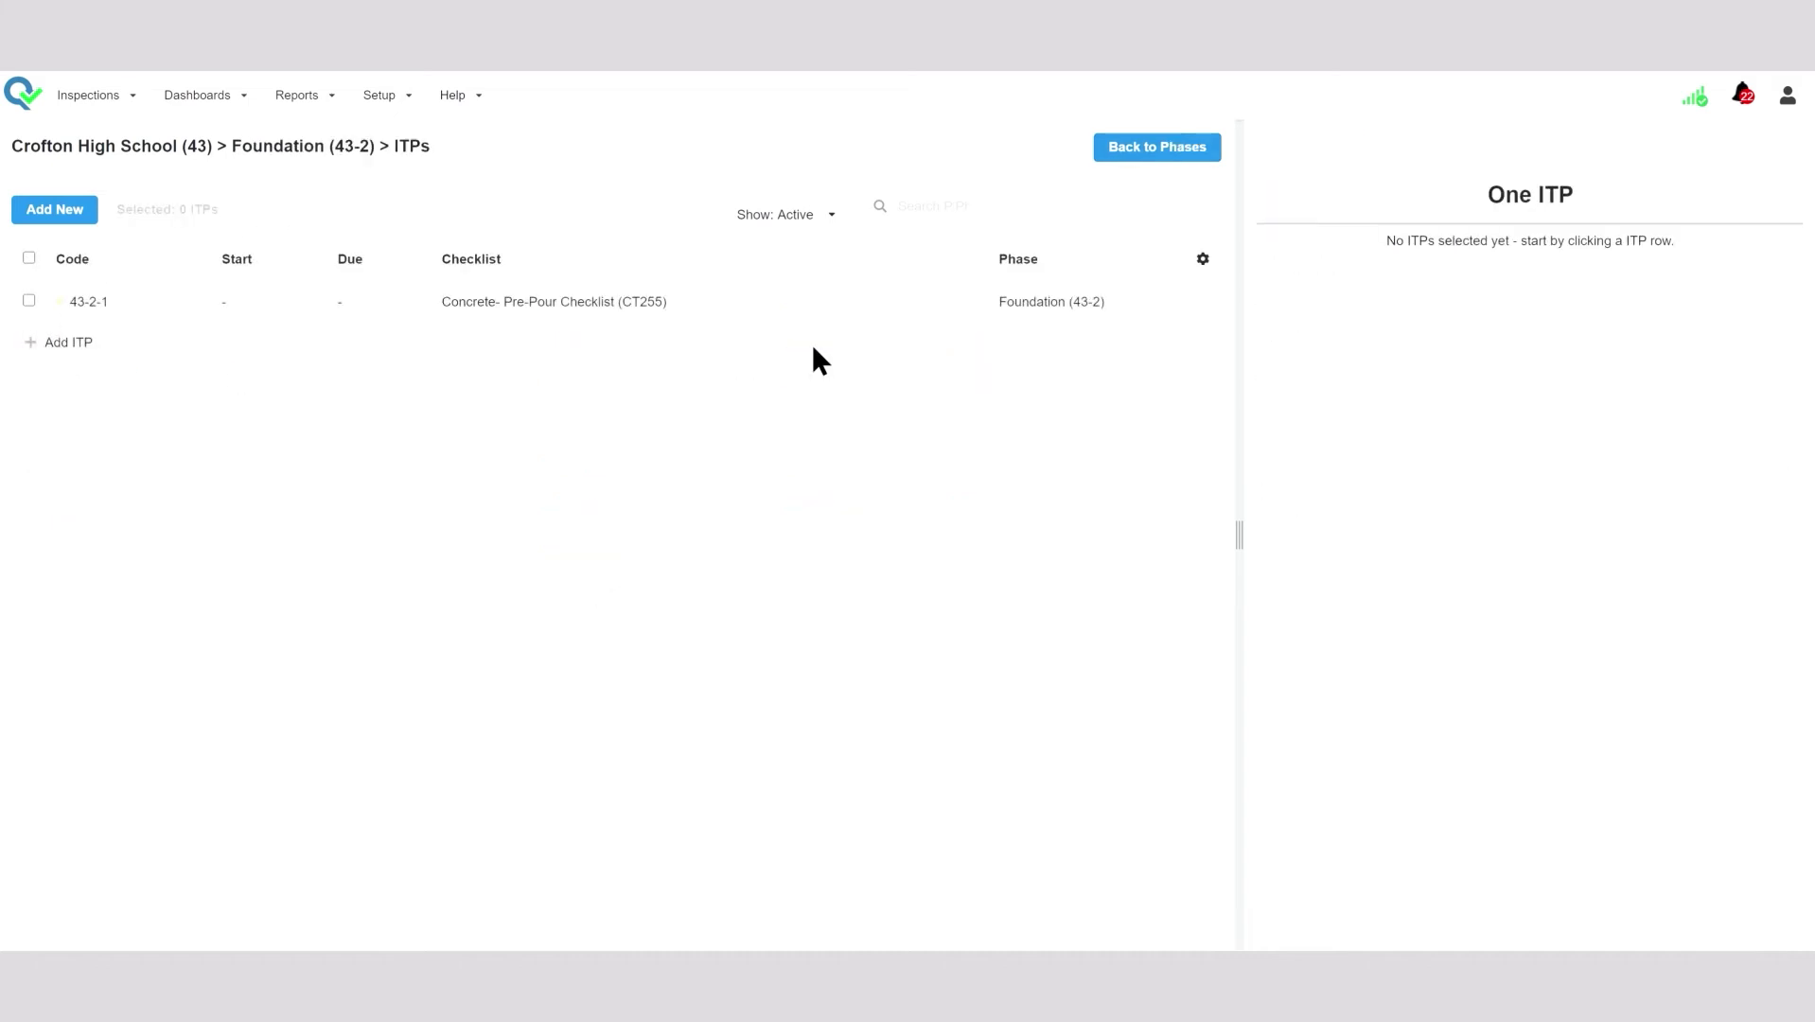
left_click(56, 212)
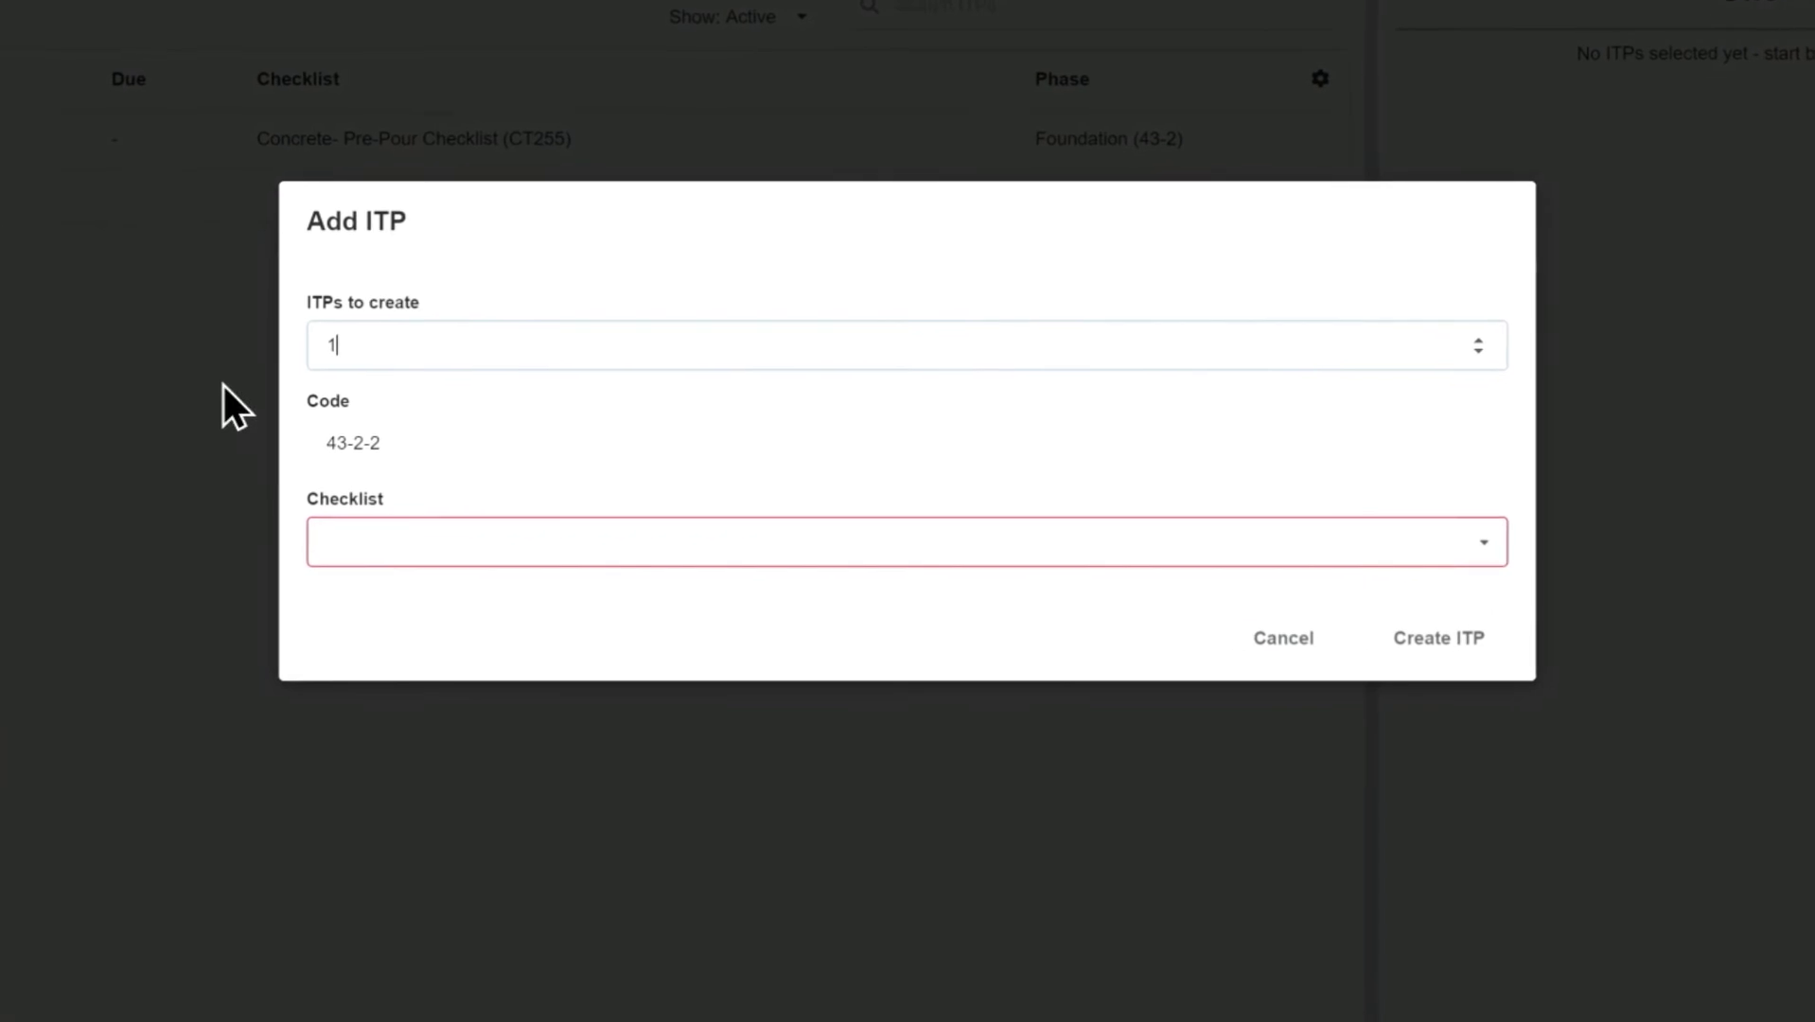
left_click(466, 539)
type("concre")
left_click(465, 739)
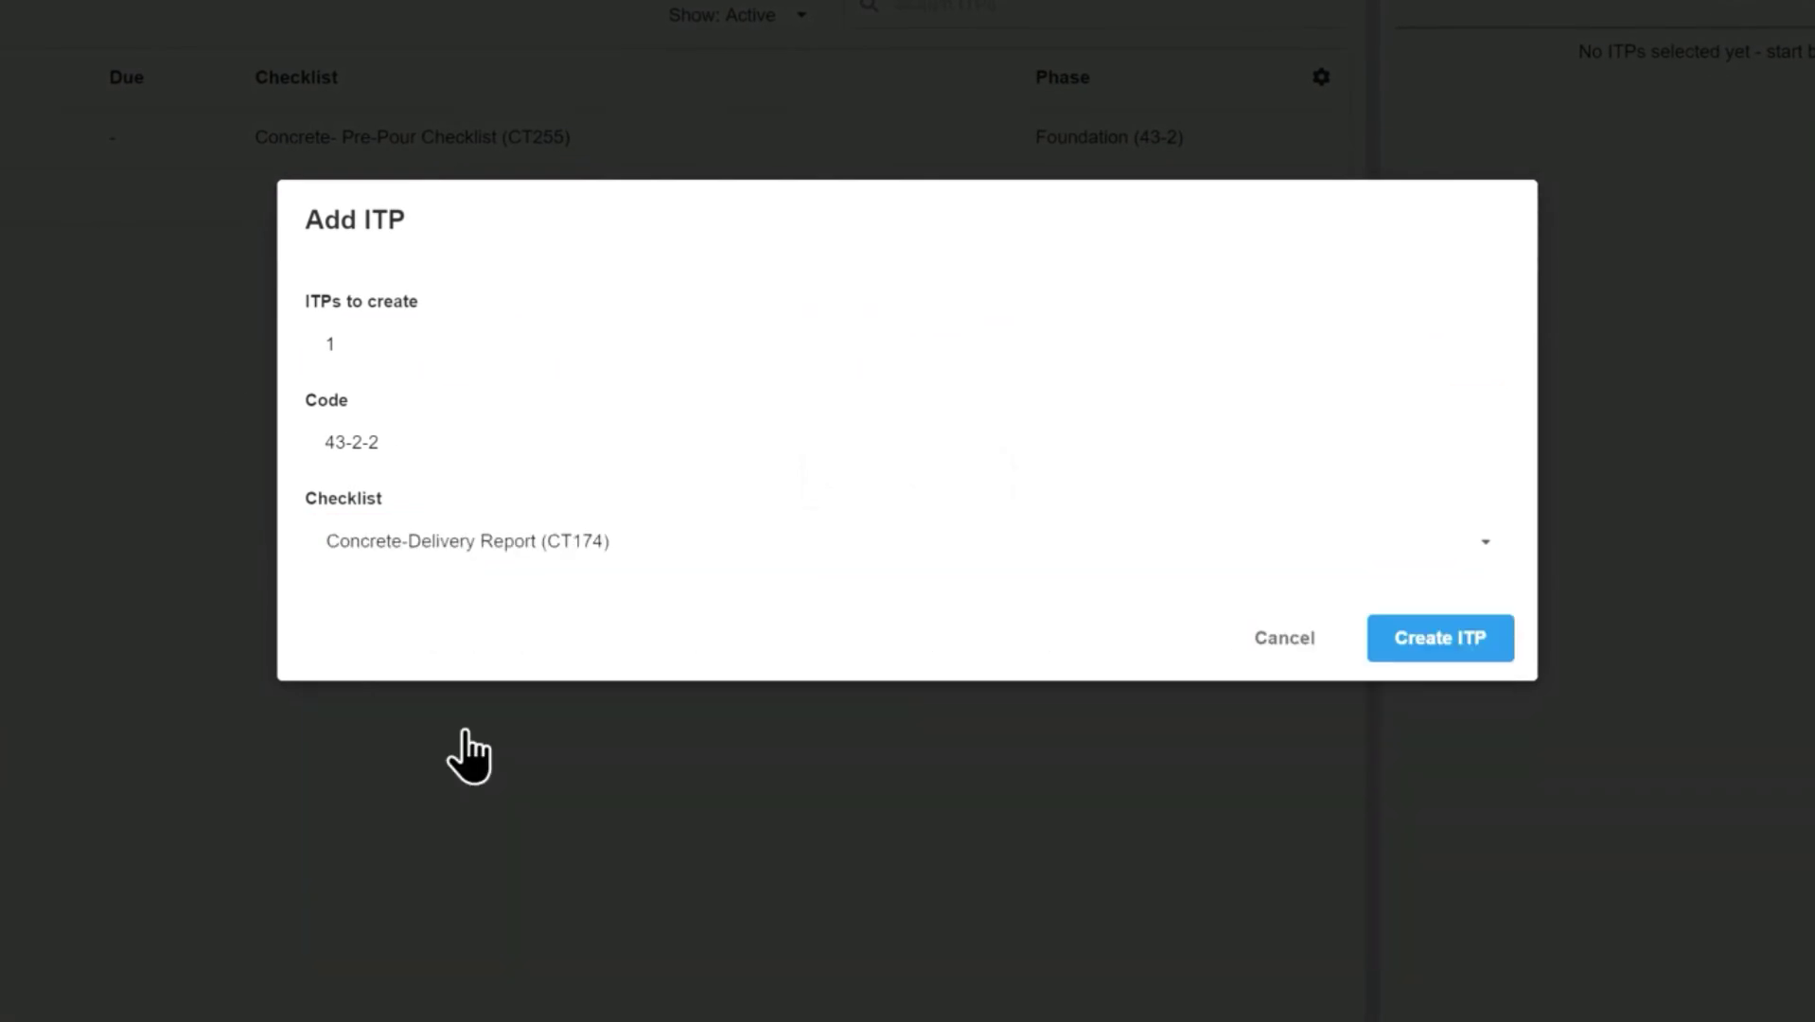
left_click(1450, 640)
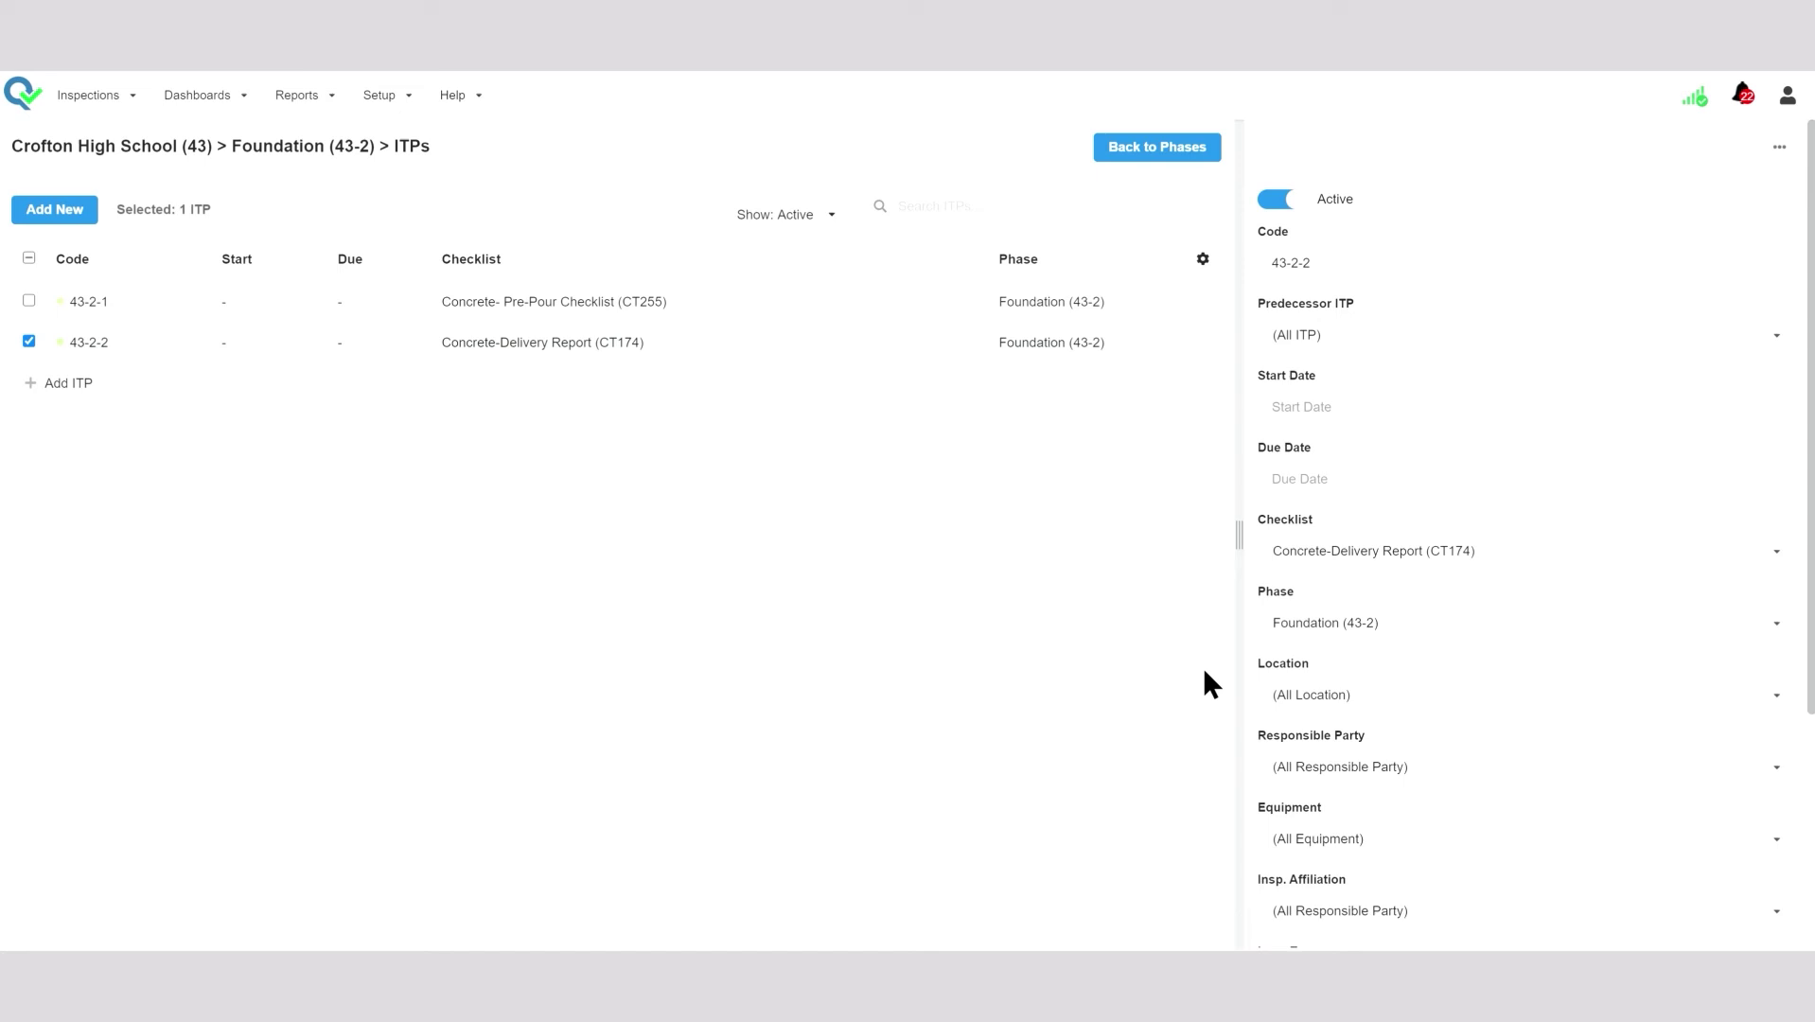
Set the new ITP's start date to March 4, 2022
left_click(1775, 337)
left_click(1781, 406)
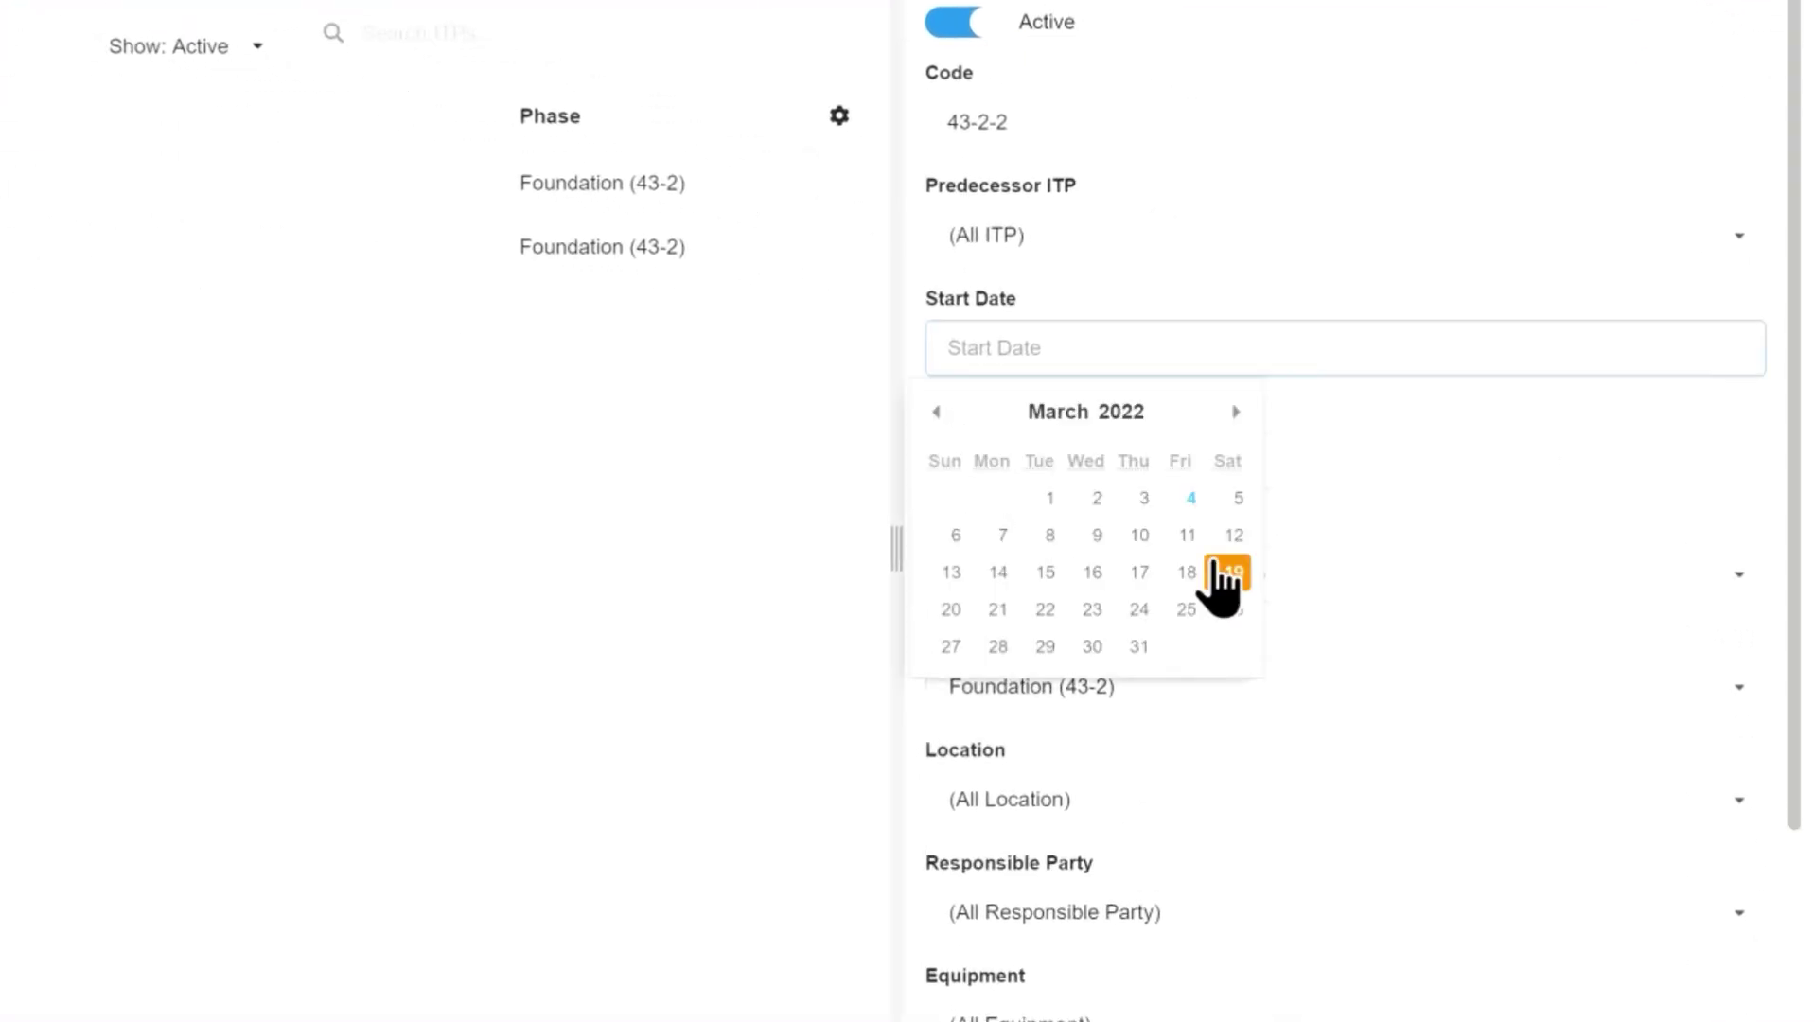
left_click(1194, 502)
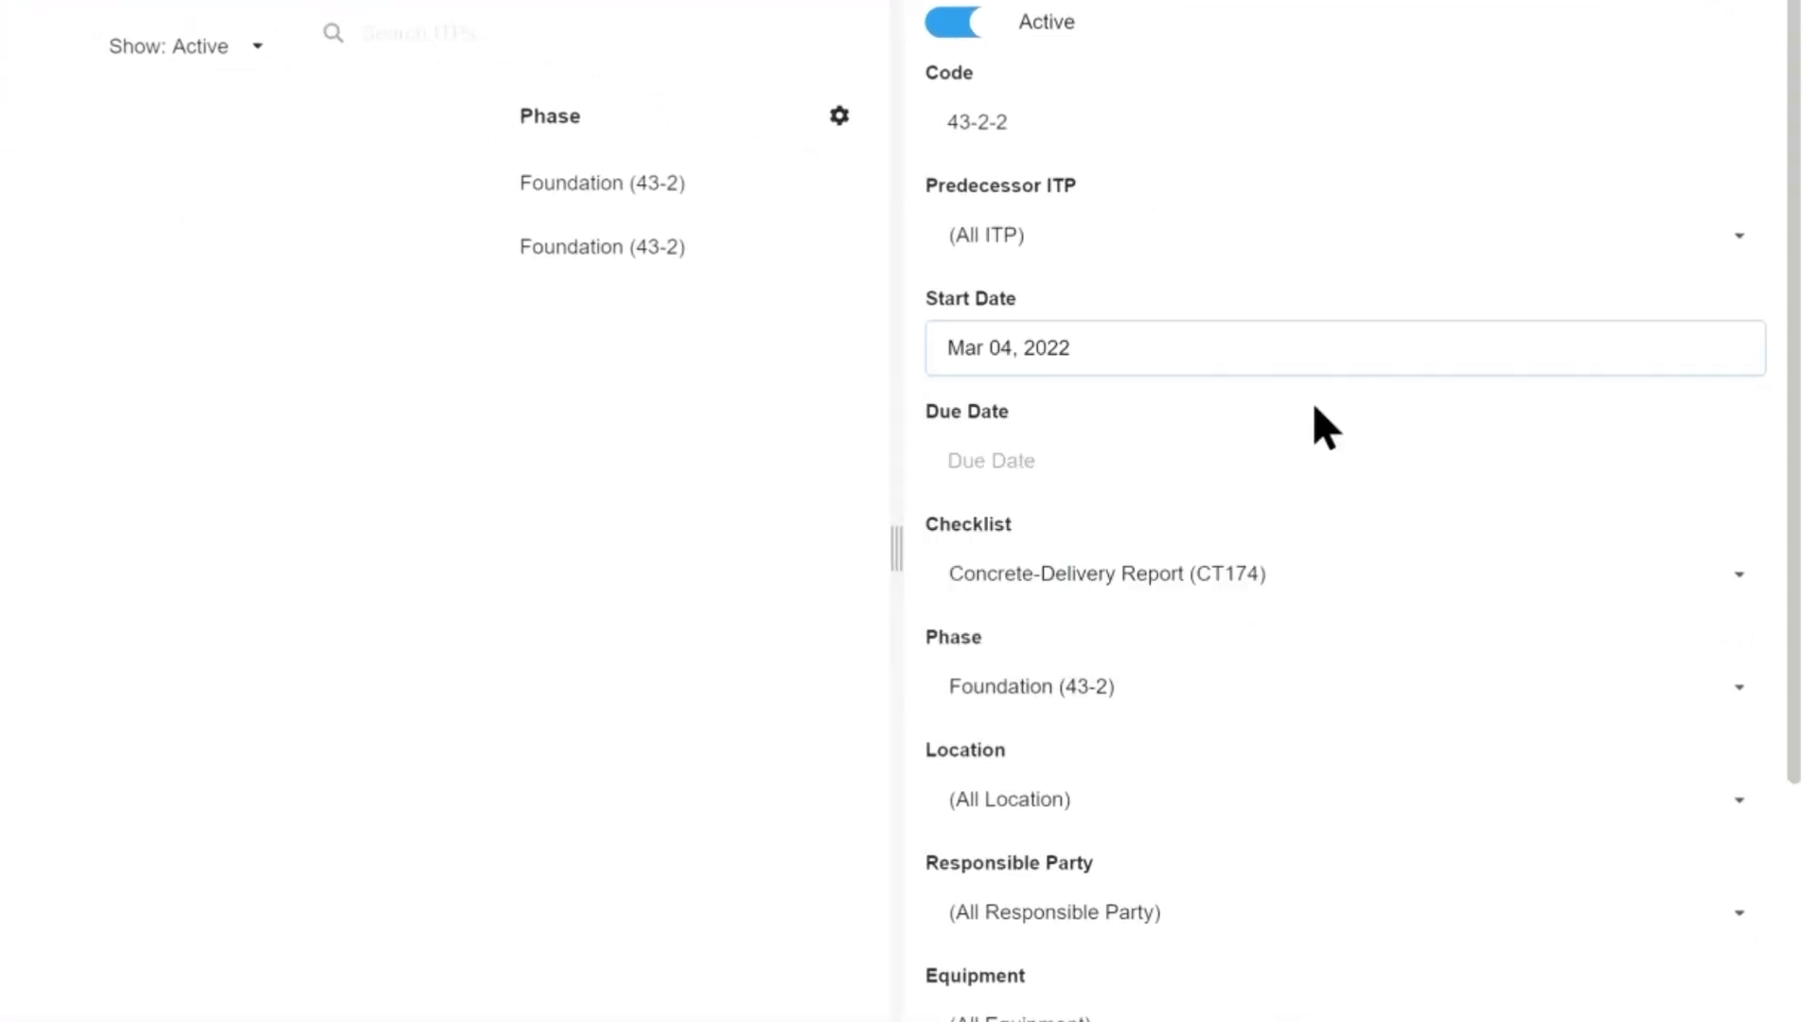
Leave predecessor, location, responsible party and equipment at their defaults
left_click(1733, 245)
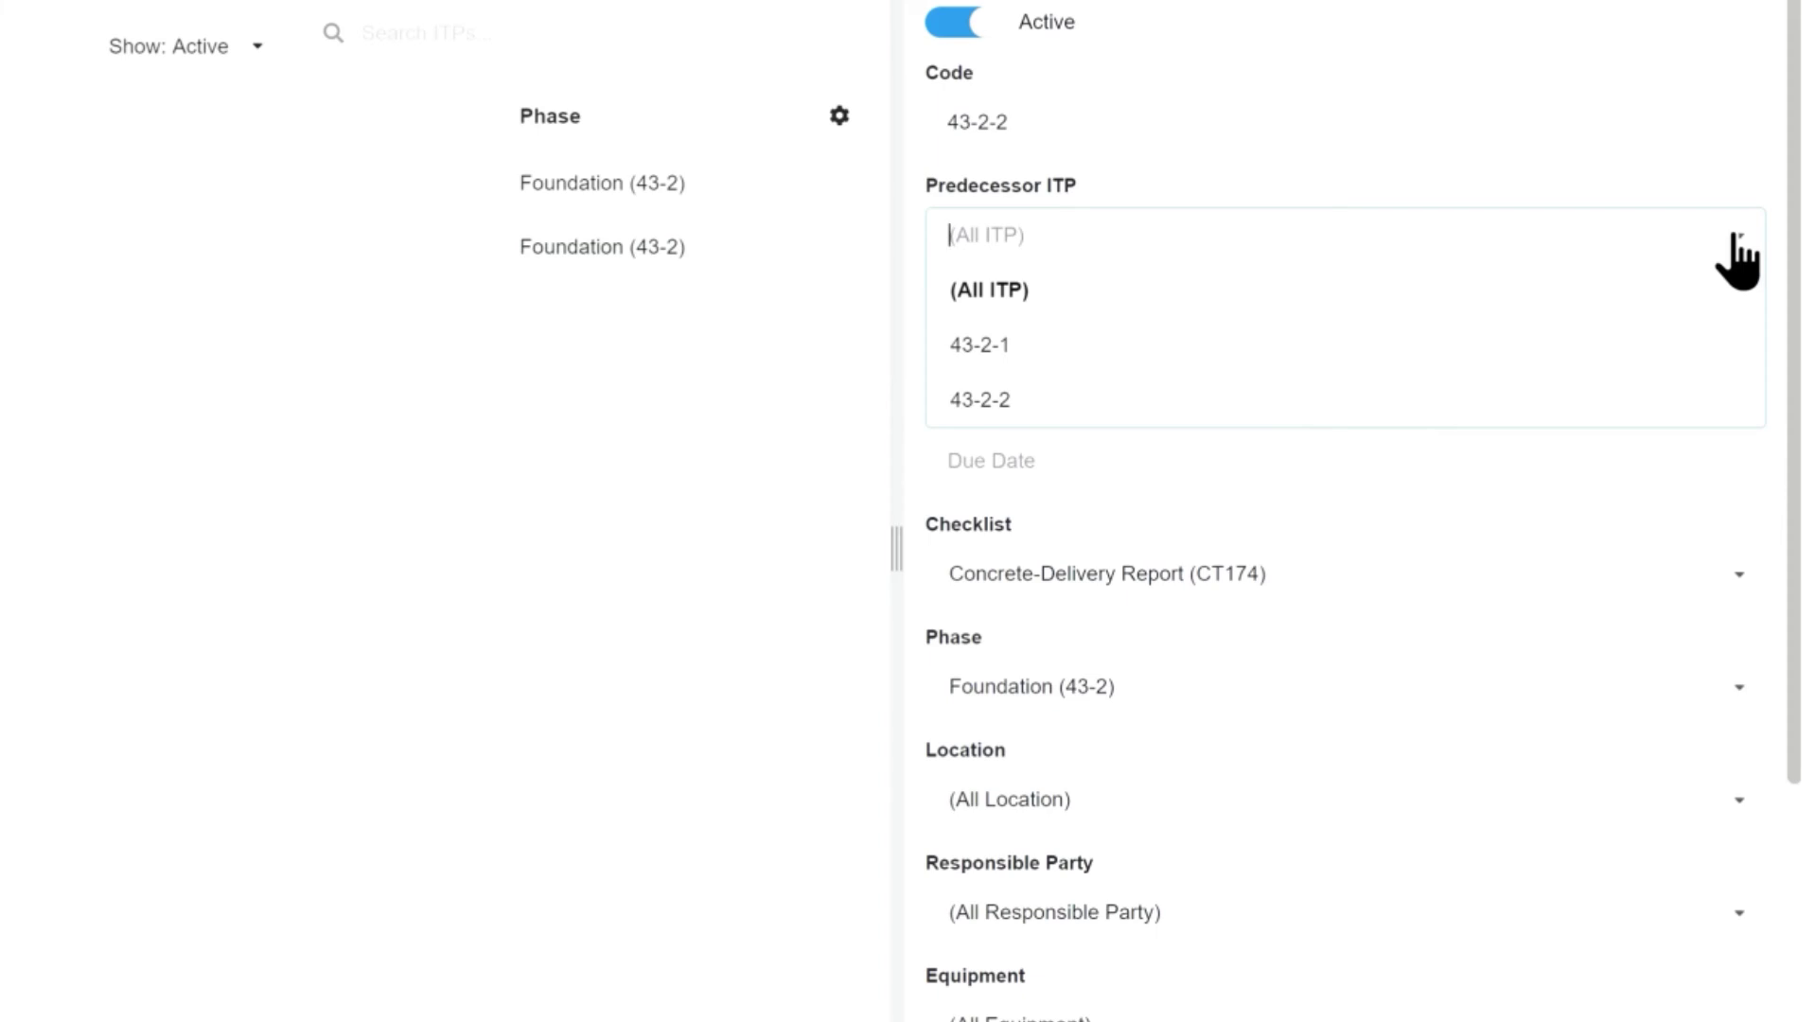
left_click(1730, 242)
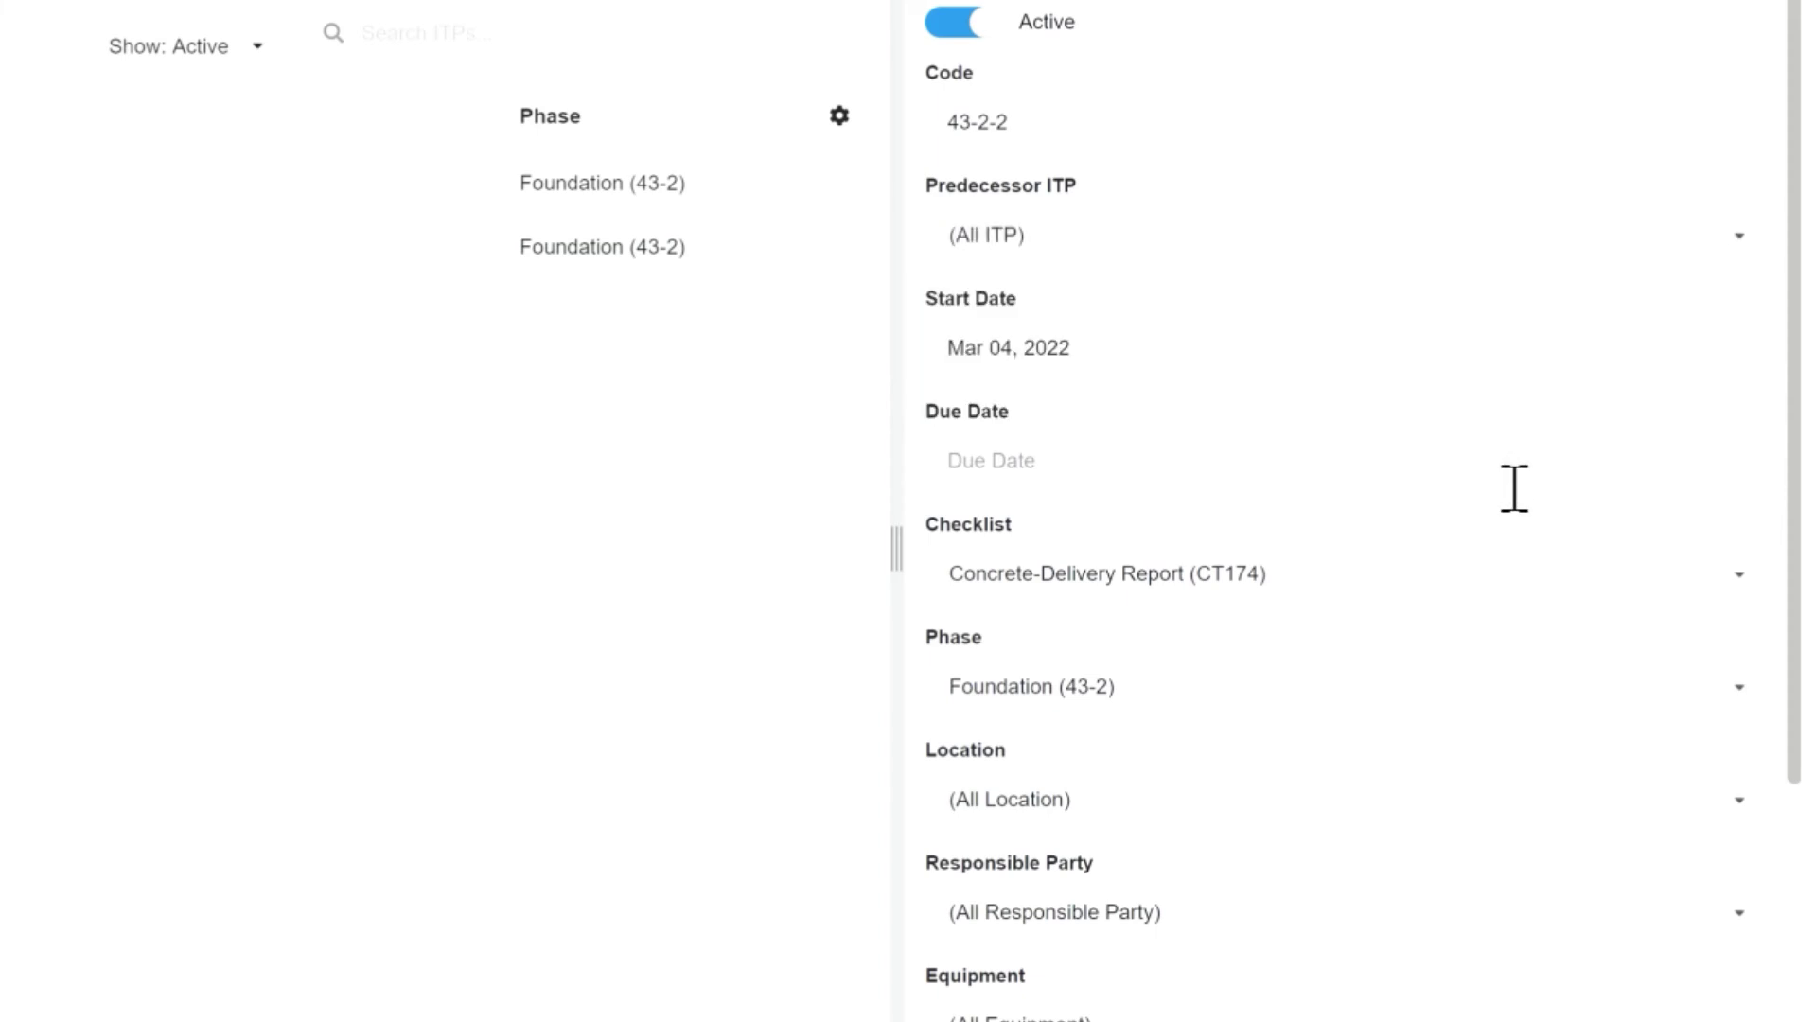
scroll(1280, 649, "down", 2)
left_click(1230, 639)
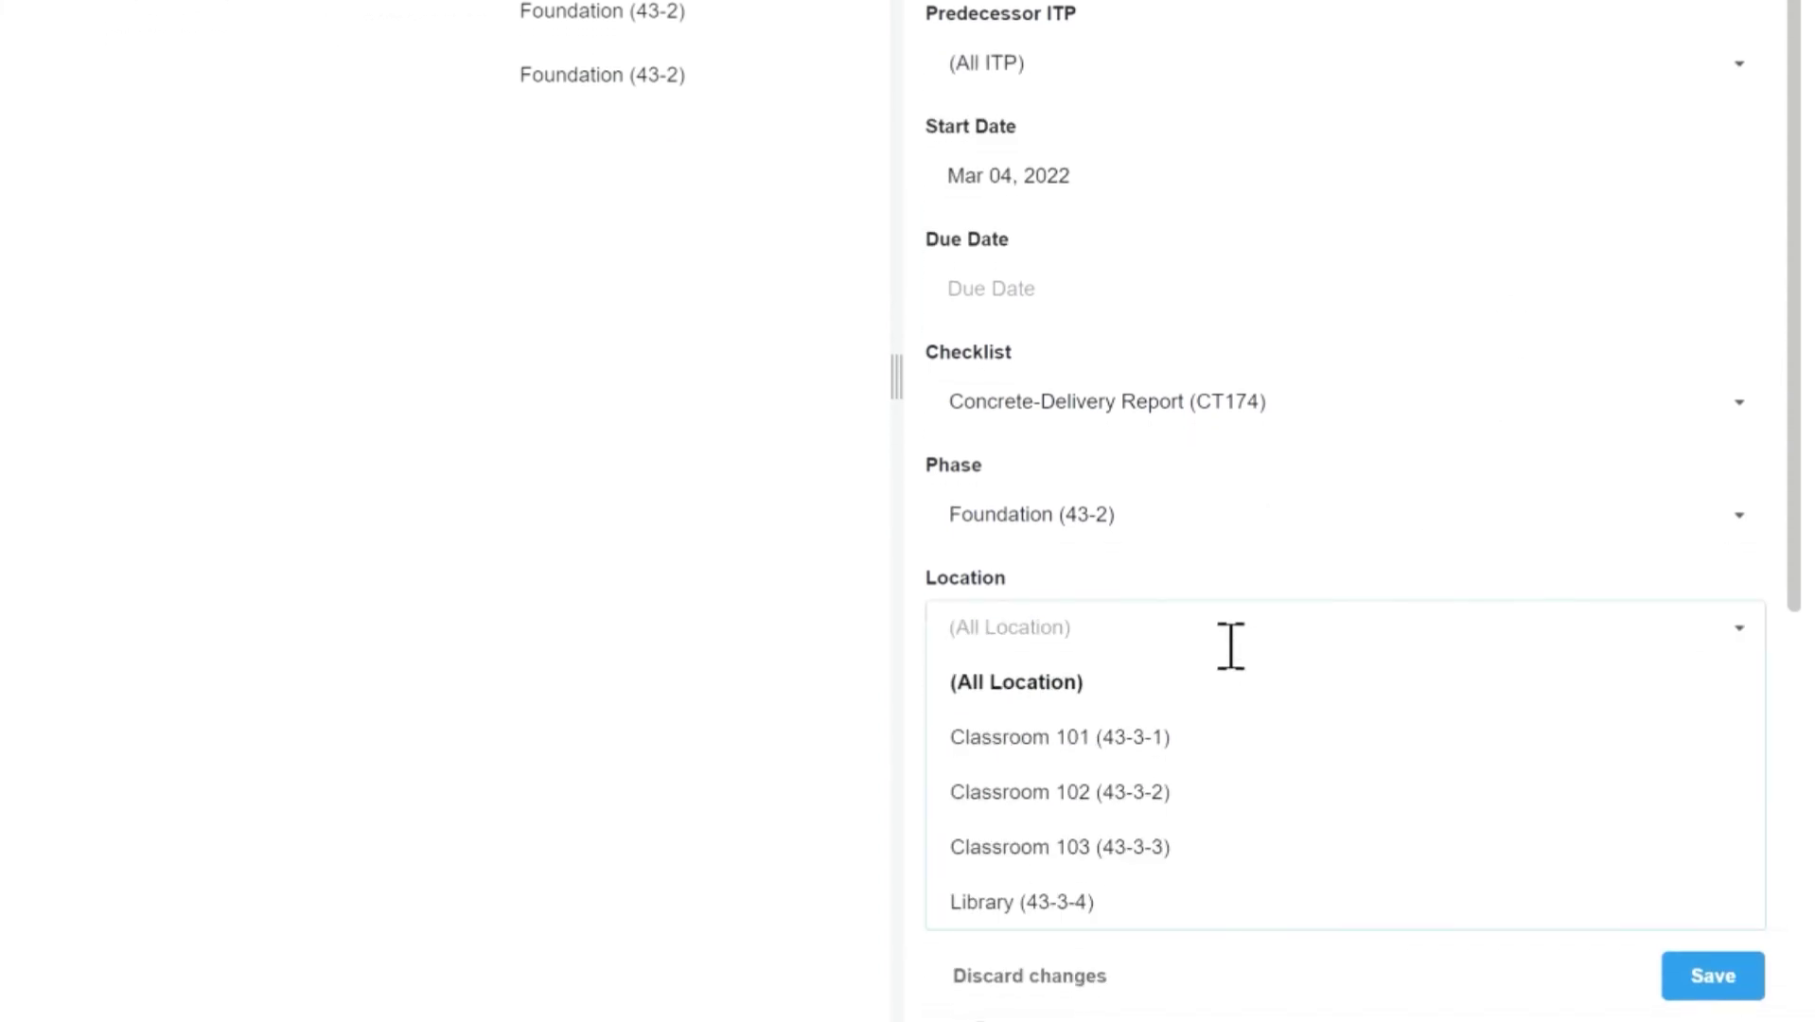
left_click(1236, 627)
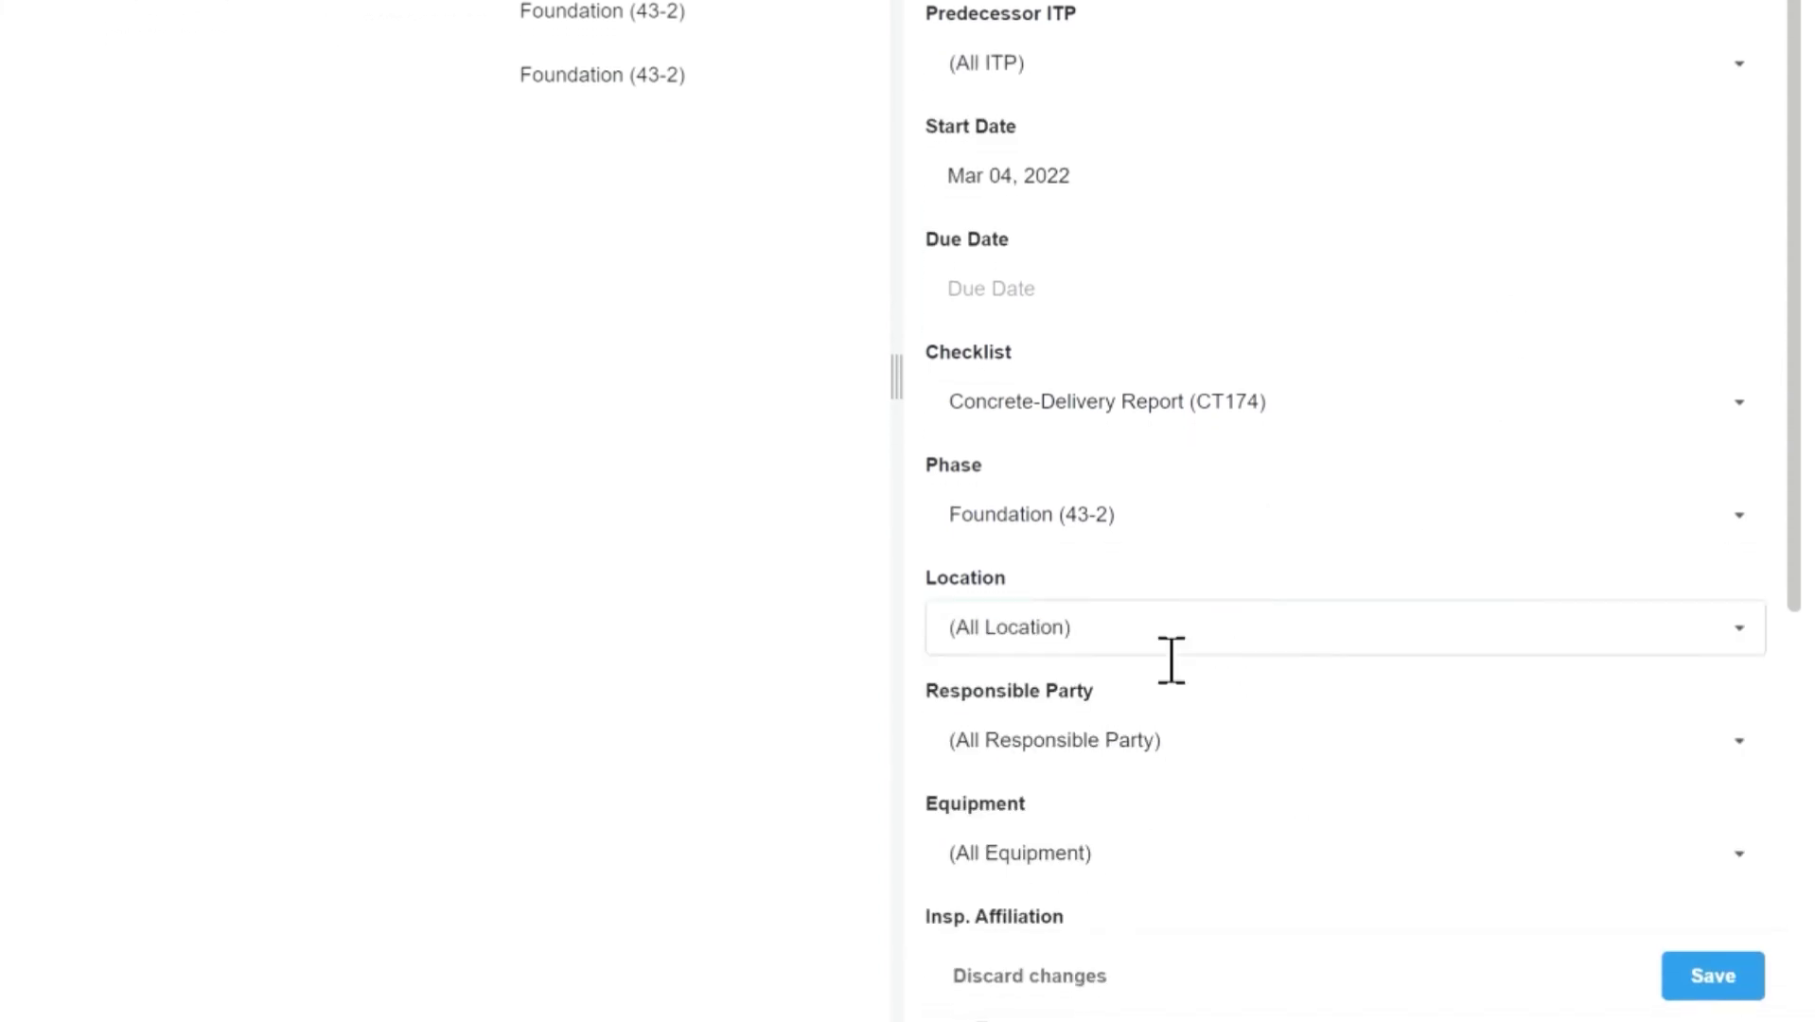
left_click(1220, 733)
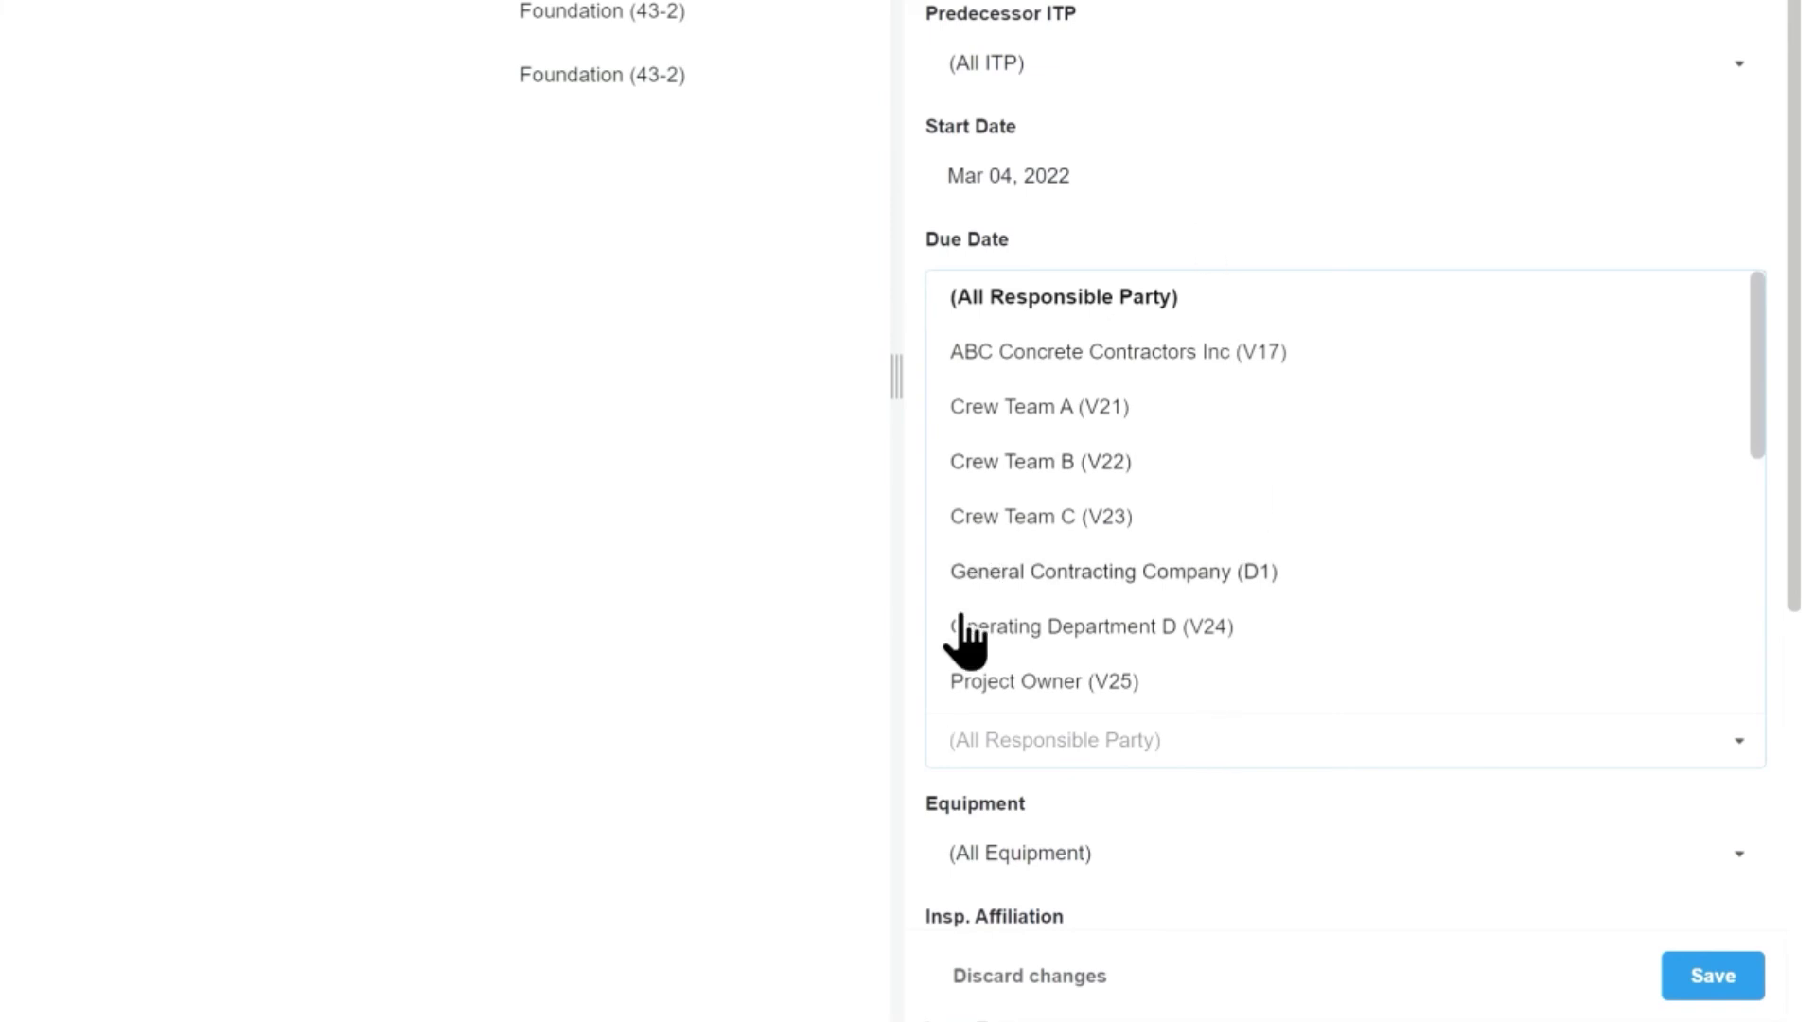
left_click(1104, 793)
left_click(1104, 852)
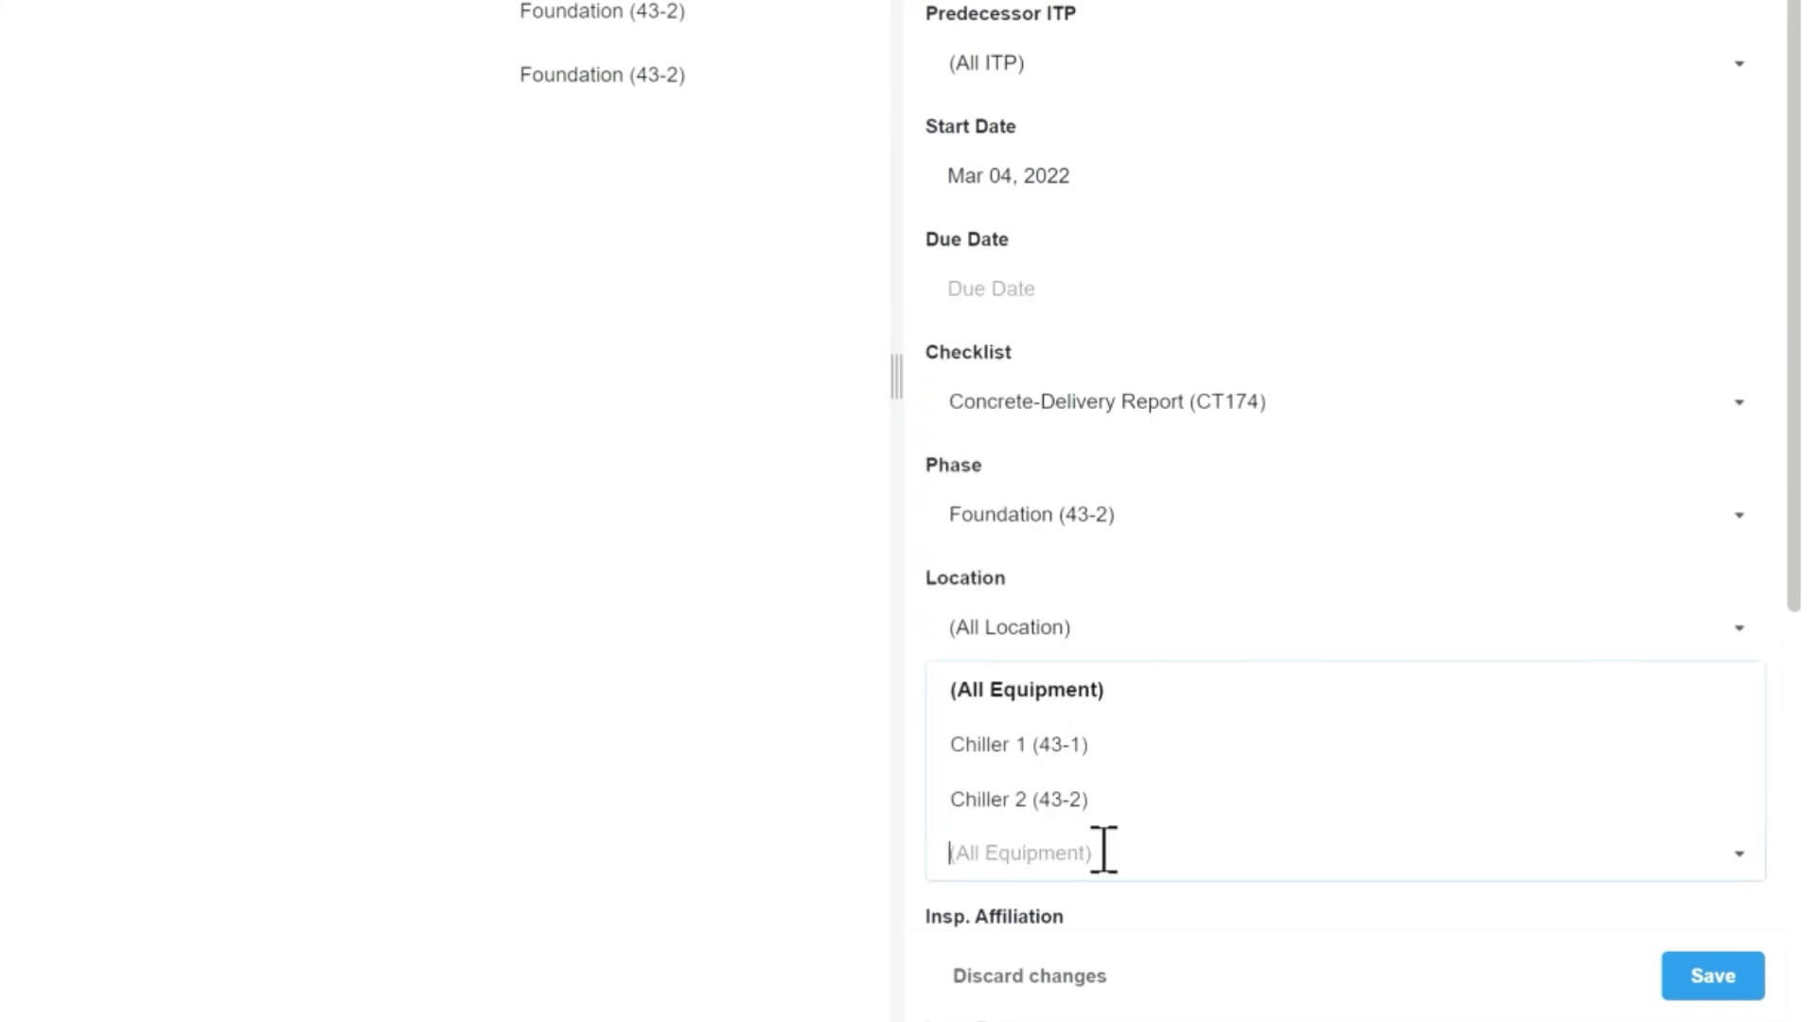
left_click(1177, 574)
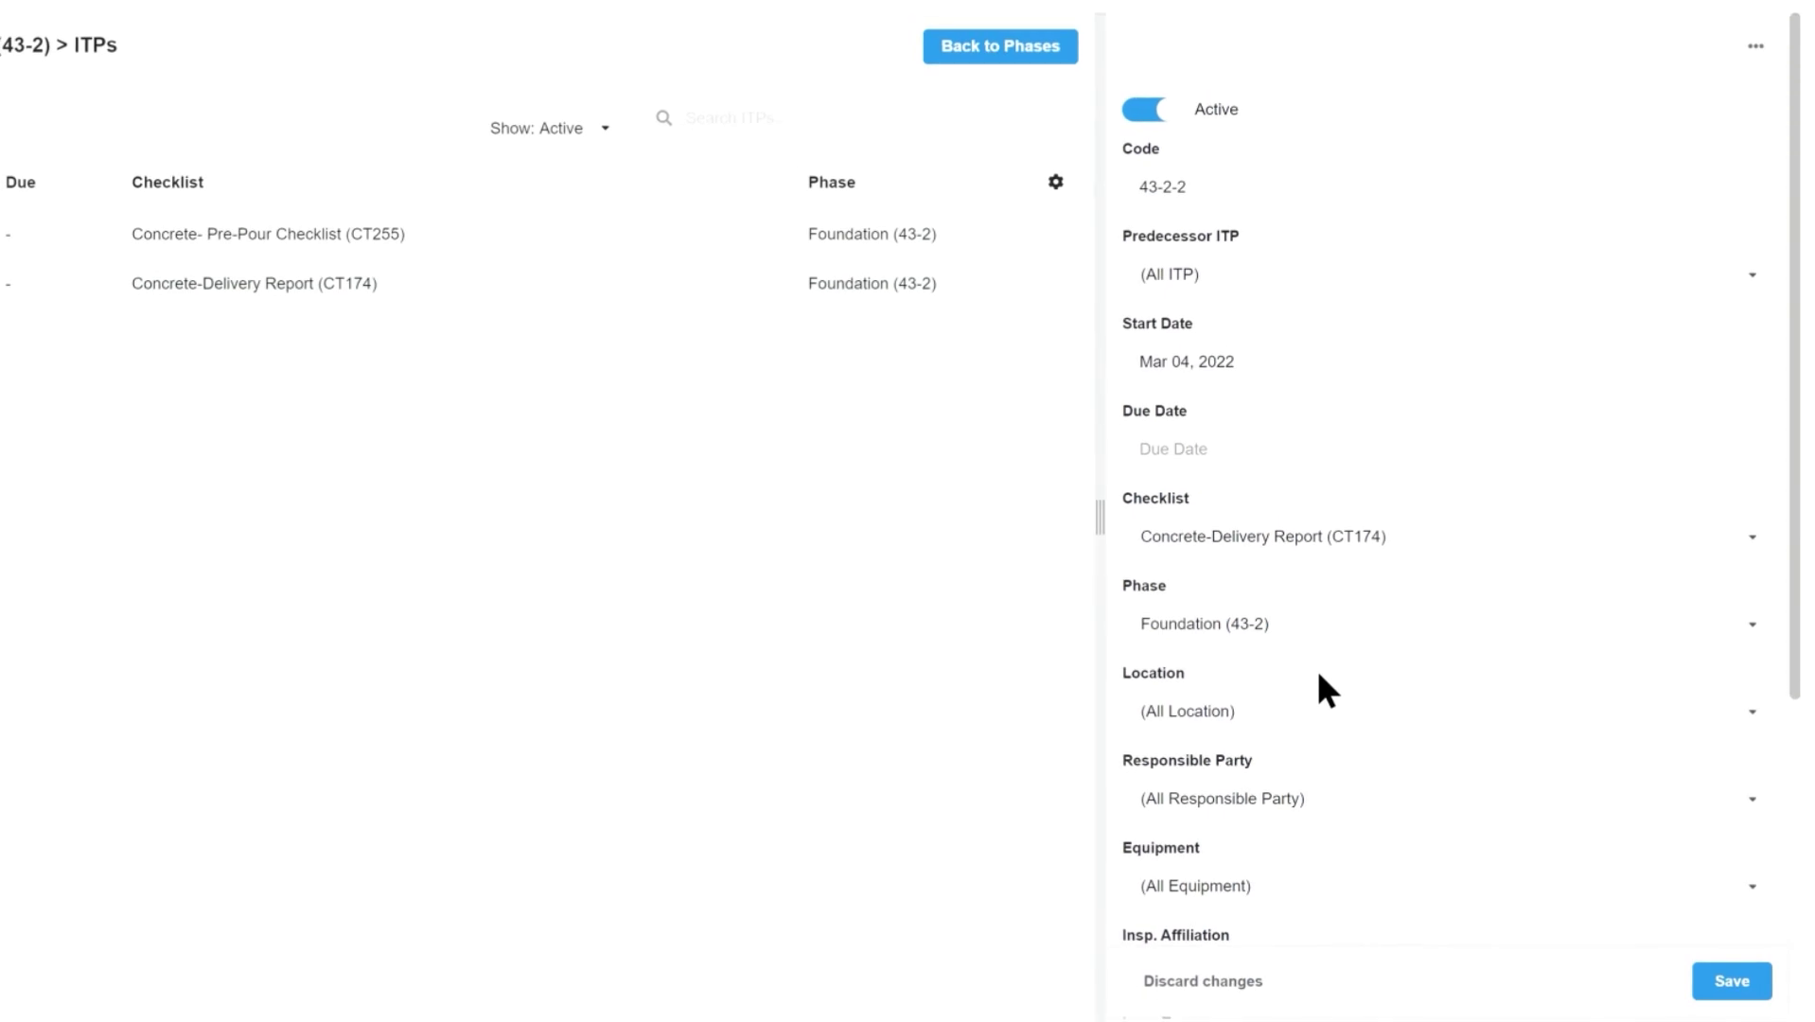
scroll(1320, 677, "down", 5)
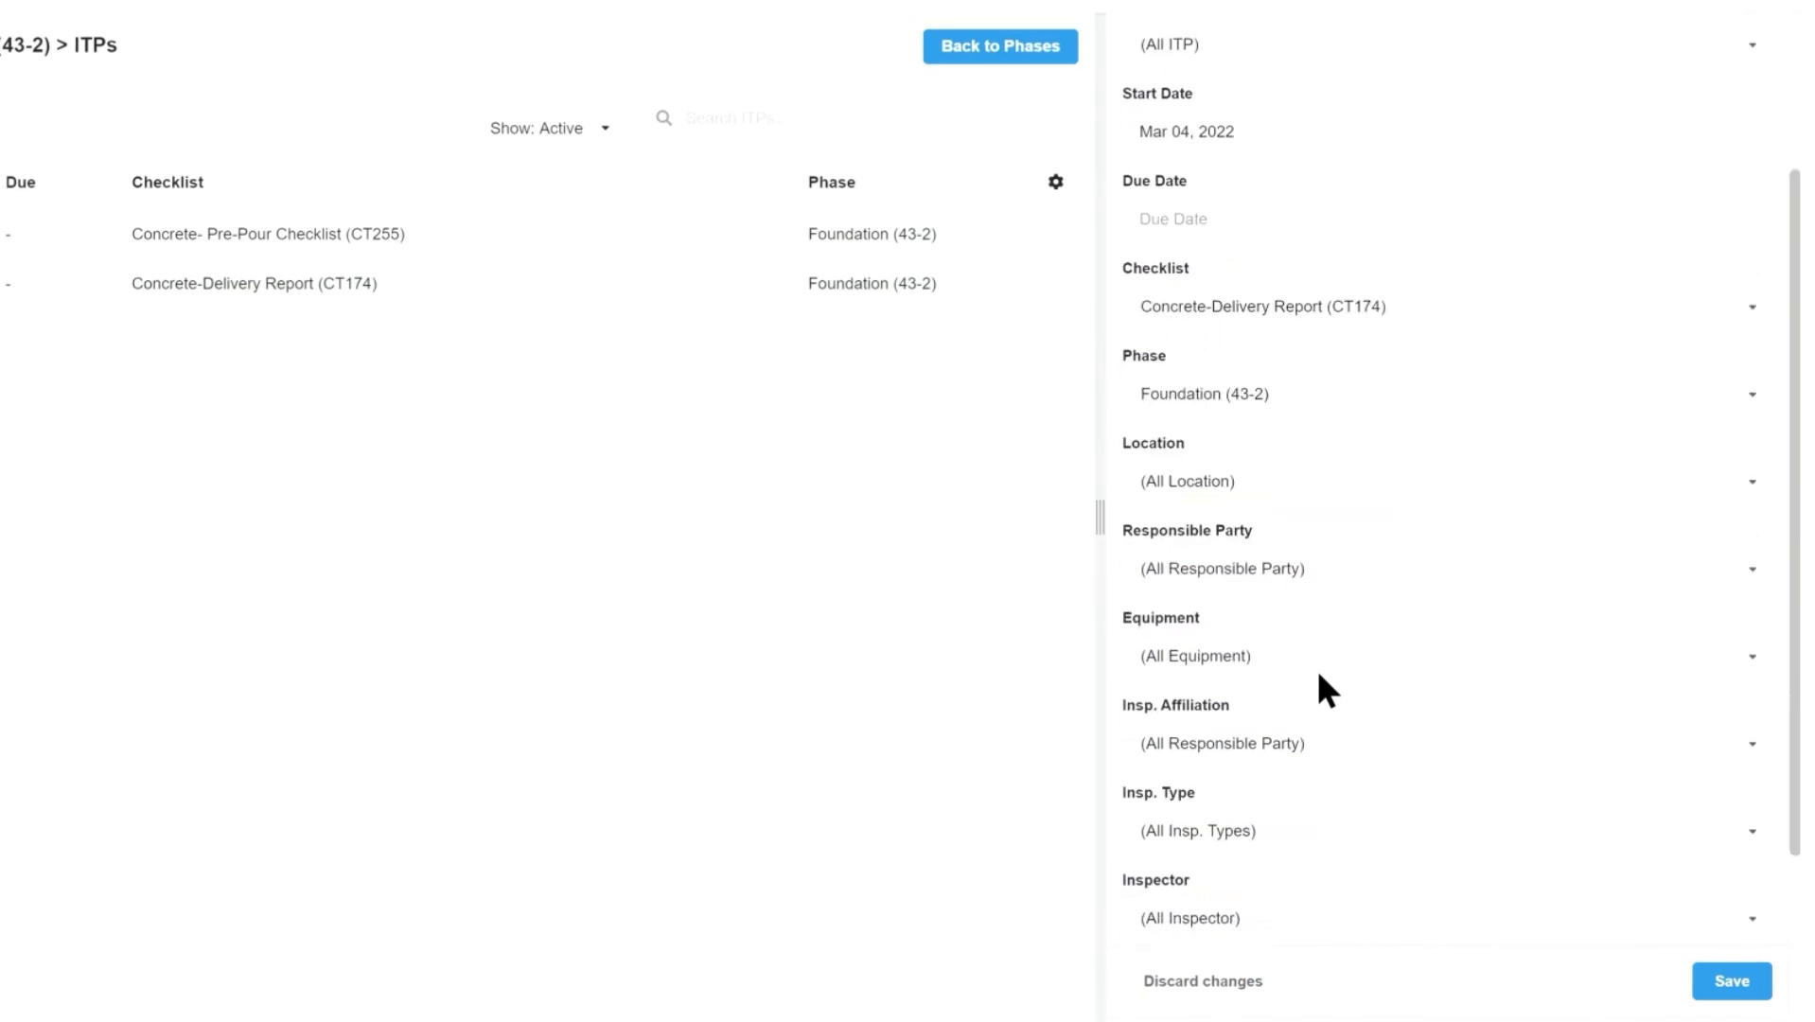